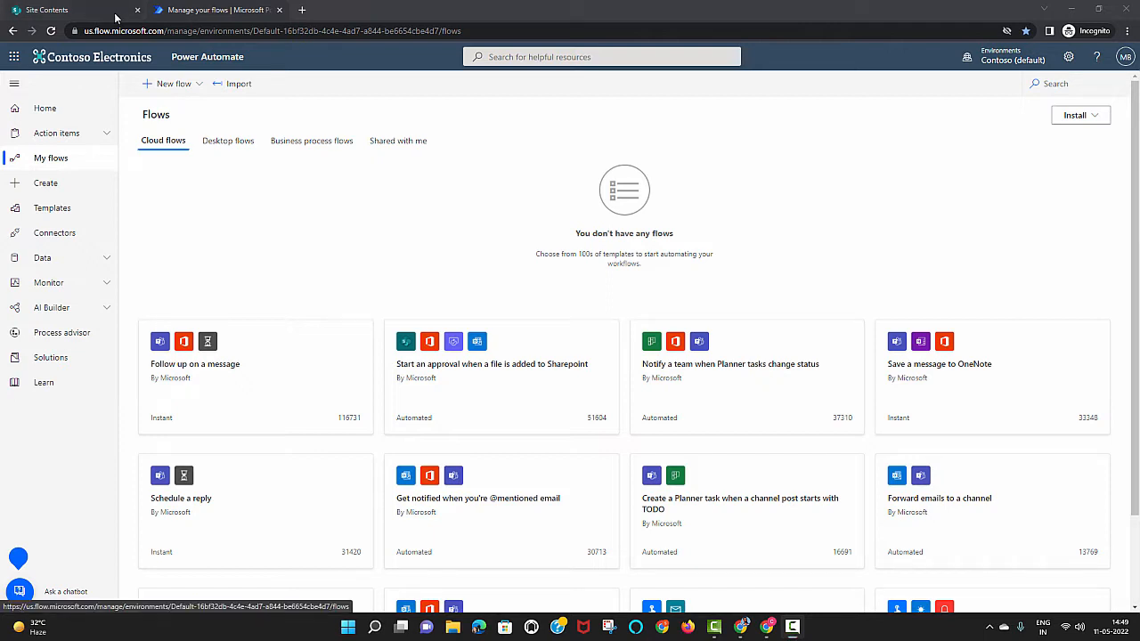
# Open the quotation Word template from the Watermarking Demo library in SharePoint, dismiss the privacy notice, review the document and close it.
pyautogui.click(116, 18)
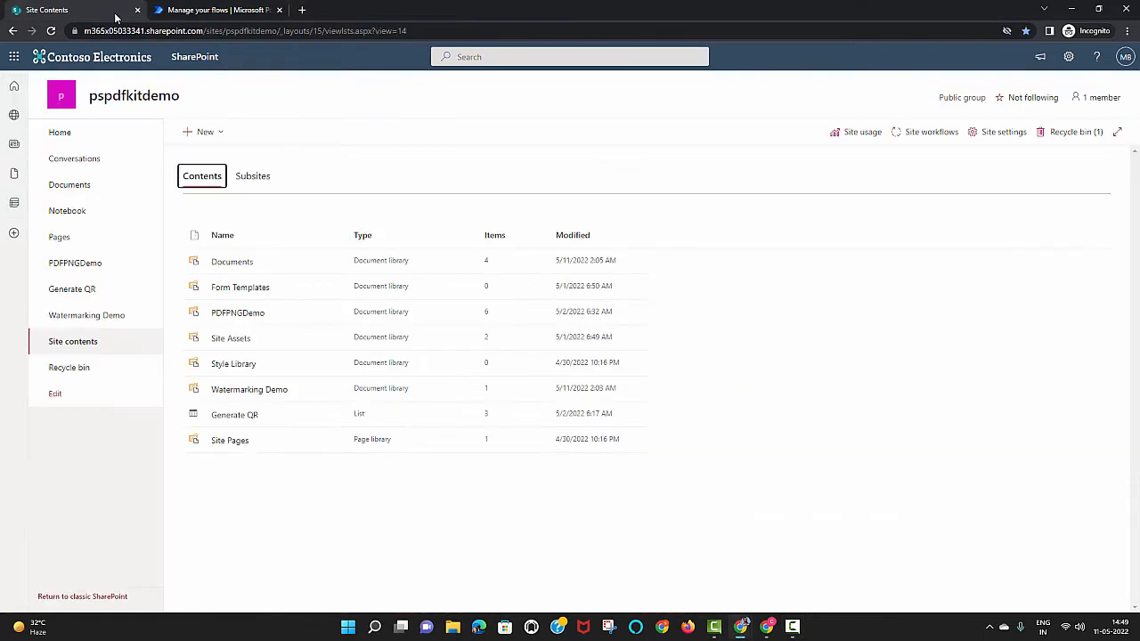
pyautogui.click(264, 392)
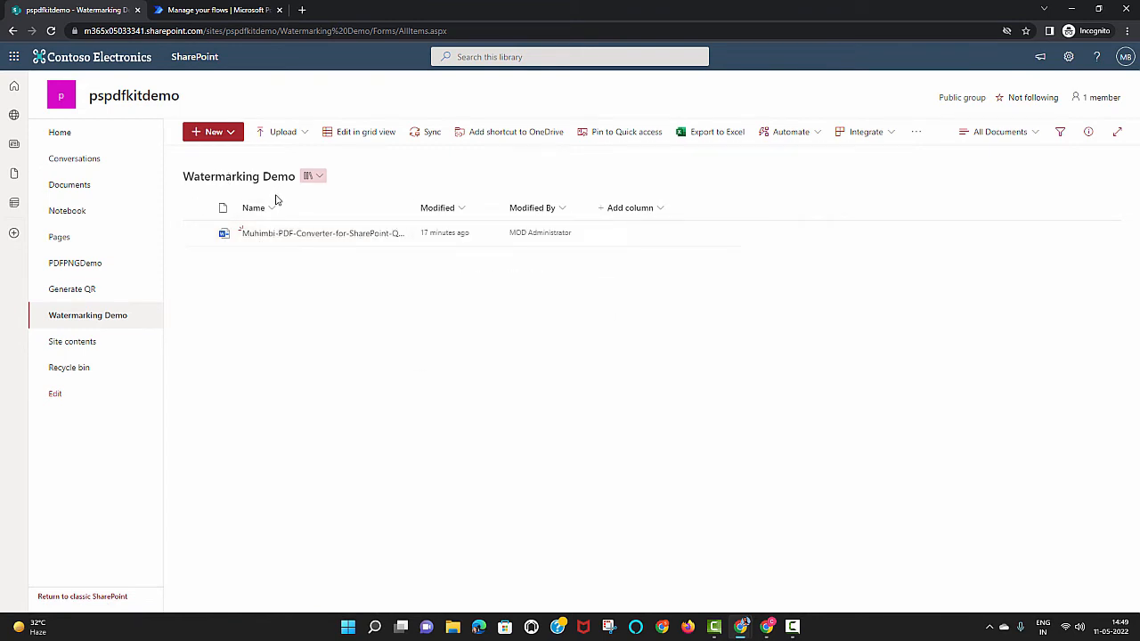
pyautogui.moveTo(283, 244)
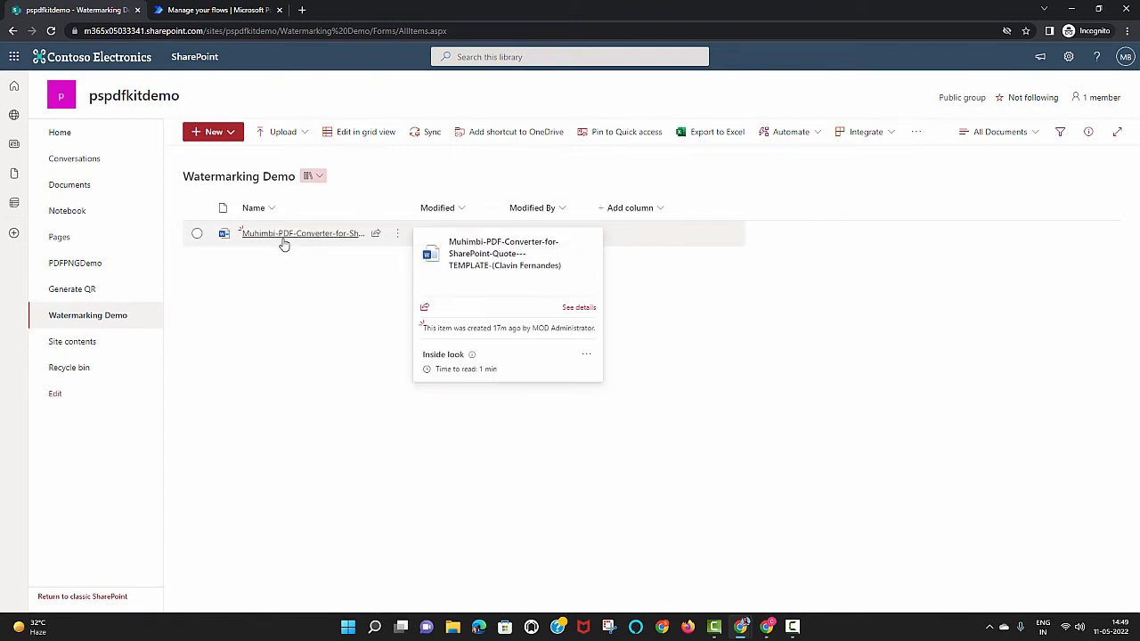
pyautogui.click(282, 243)
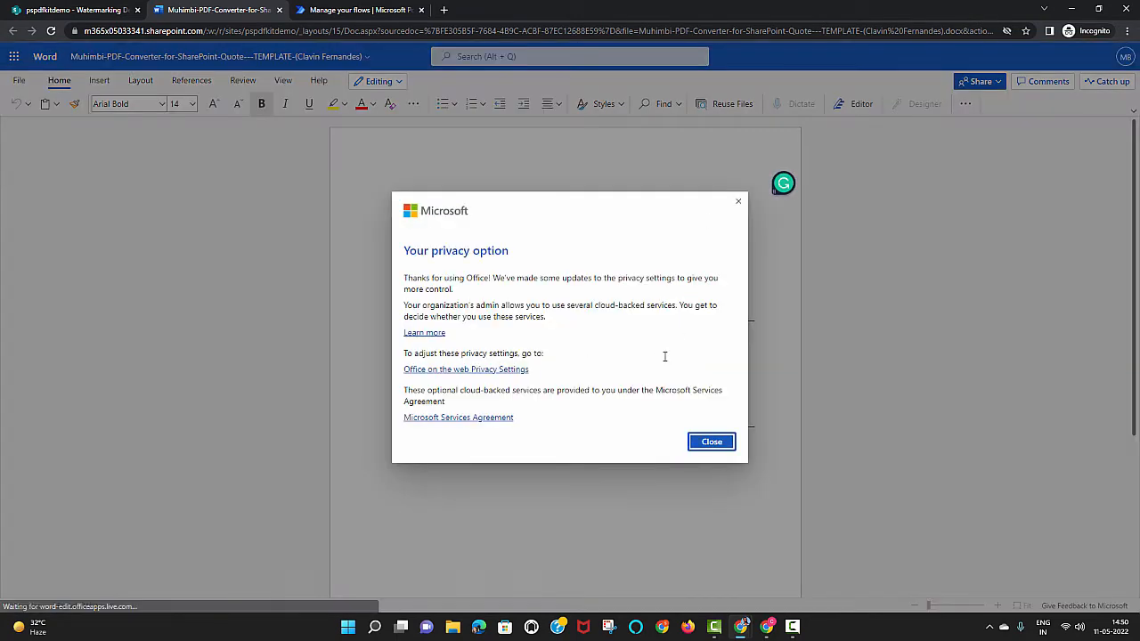
pyautogui.click(707, 443)
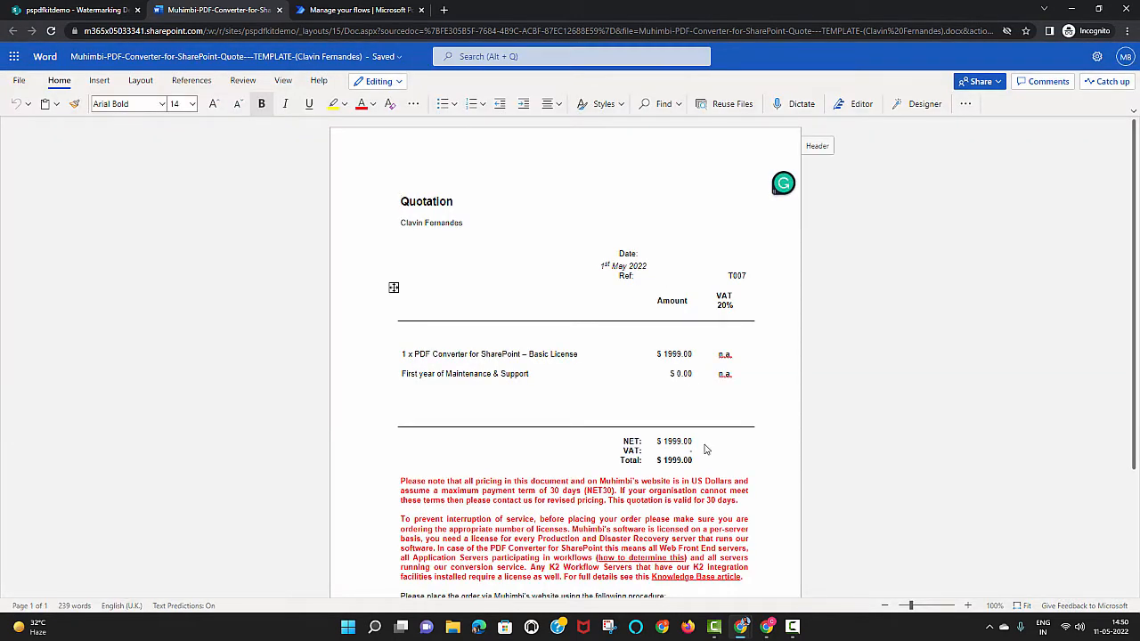
pyautogui.click(279, 10)
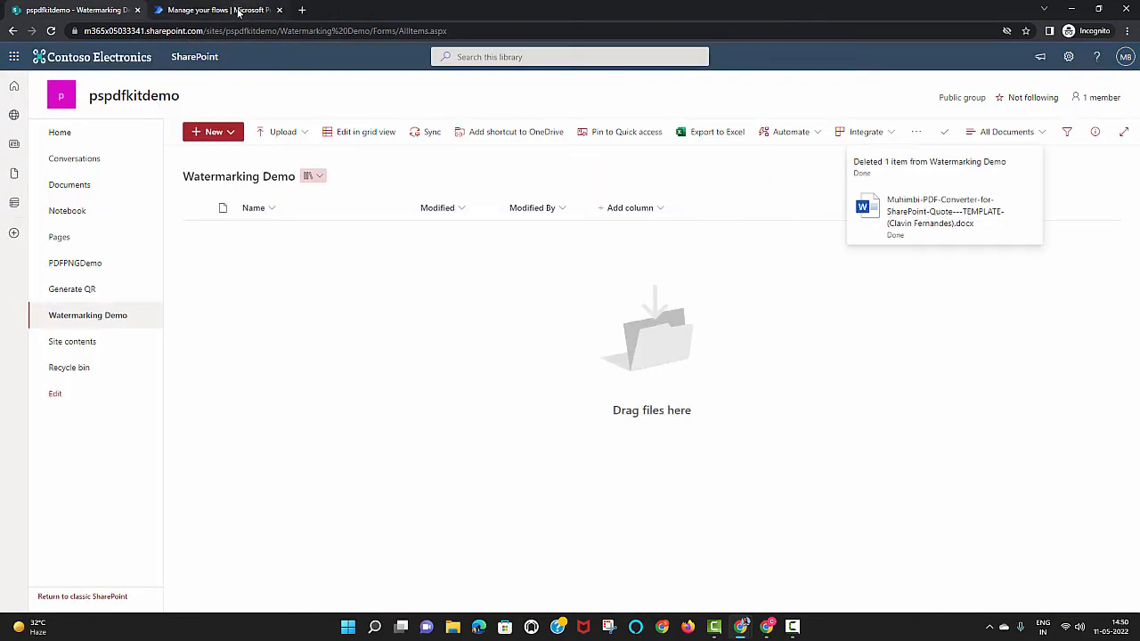
# Switch to Power Automate and start a blank automated cloud flow, skipping the flow name and trigger setup.
pyautogui.click(237, 10)
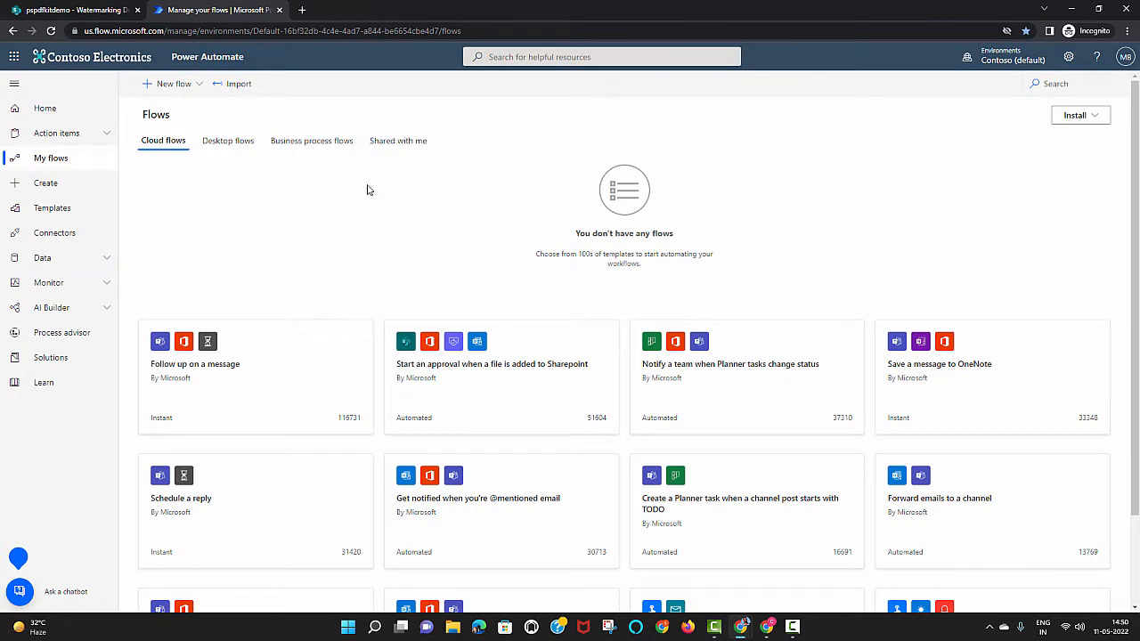
pyautogui.click(196, 89)
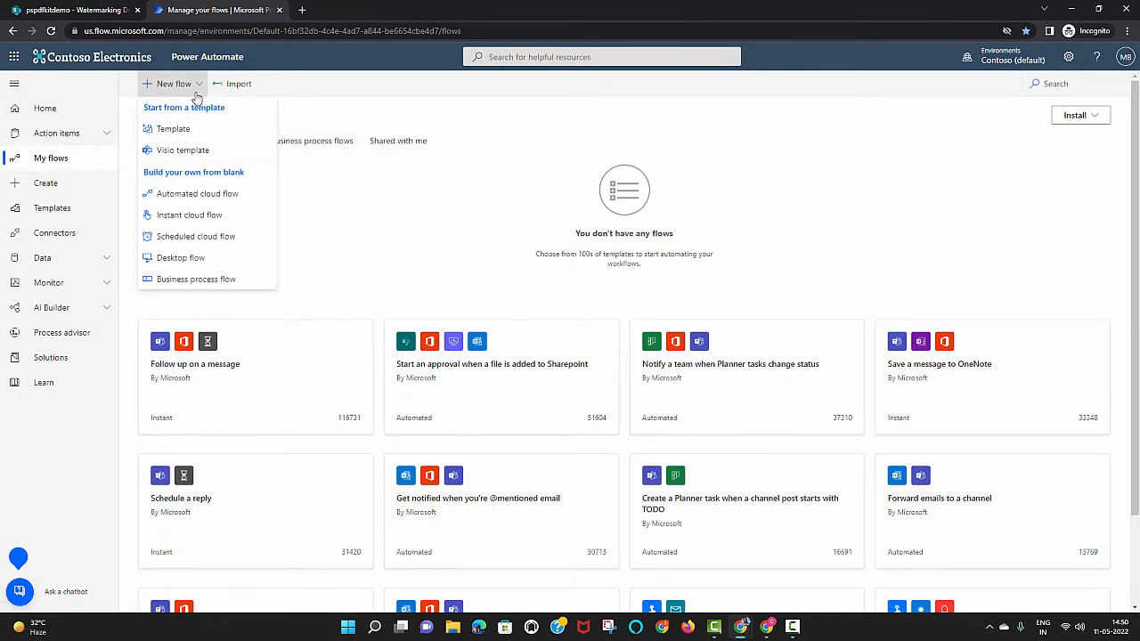
pyautogui.click(200, 198)
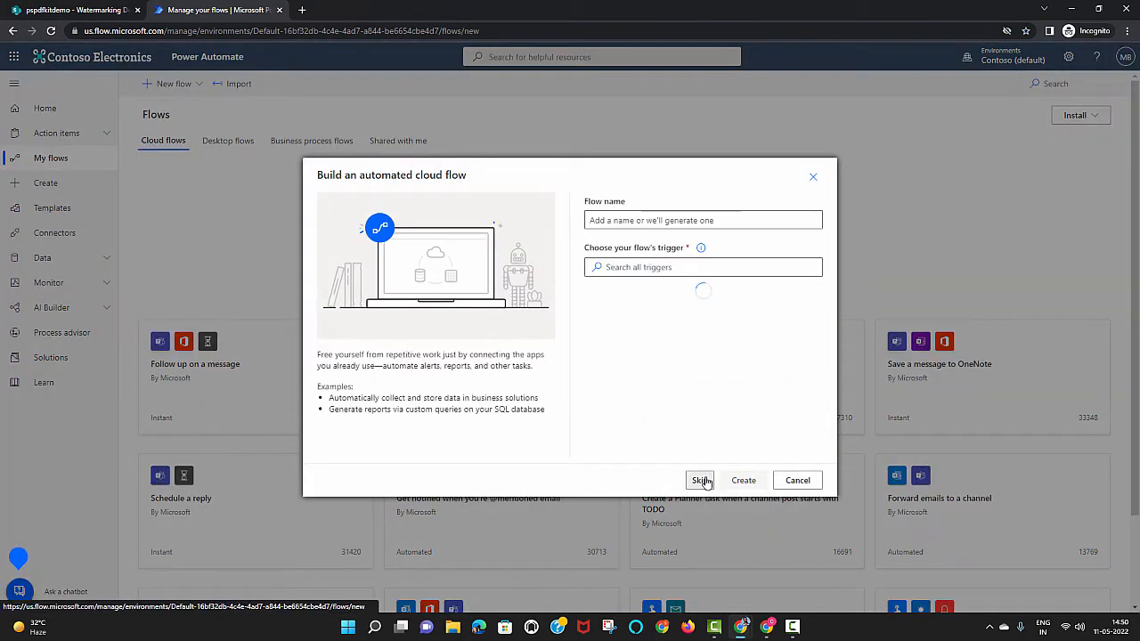
pyautogui.click(703, 481)
# Add the SharePoint trigger "When a file is created in a folder" to the flow.
pyautogui.click(656, 185)
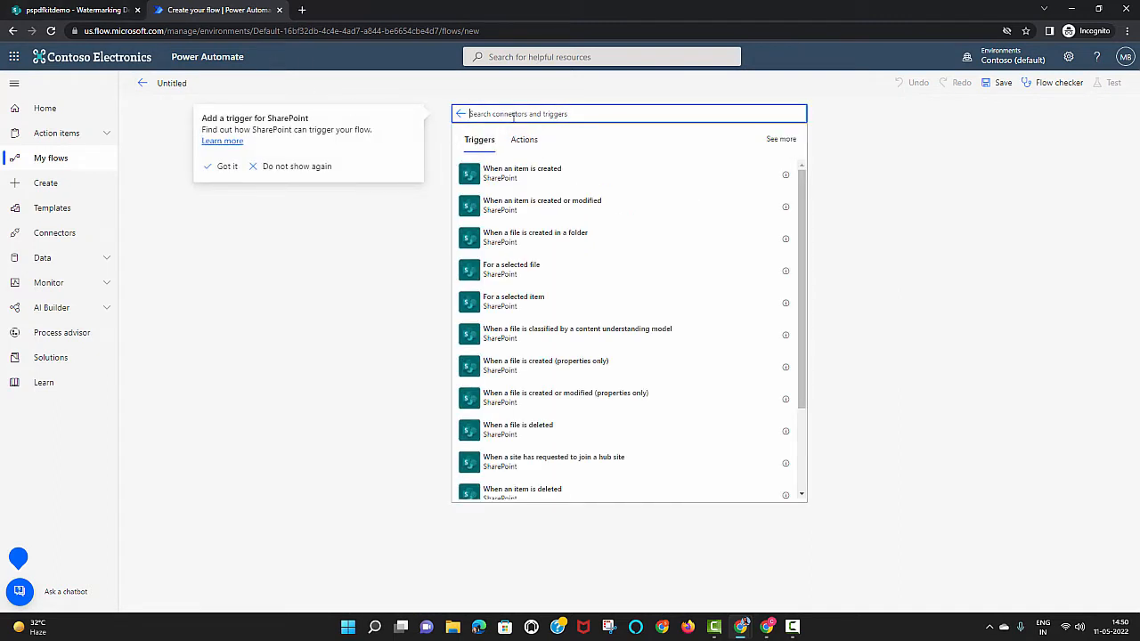
pyautogui.click(531, 245)
pyautogui.click(531, 245)
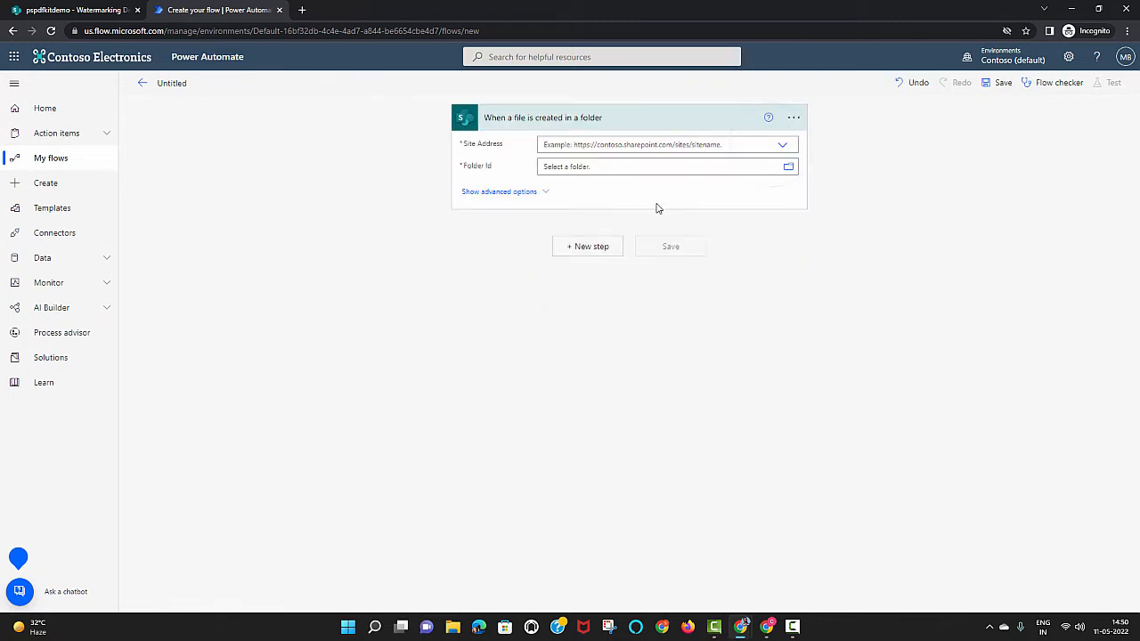
# Set the trigger's site address to the pspdfkitdemo site and its folder to Watermarking Demo.
pyautogui.click(783, 146)
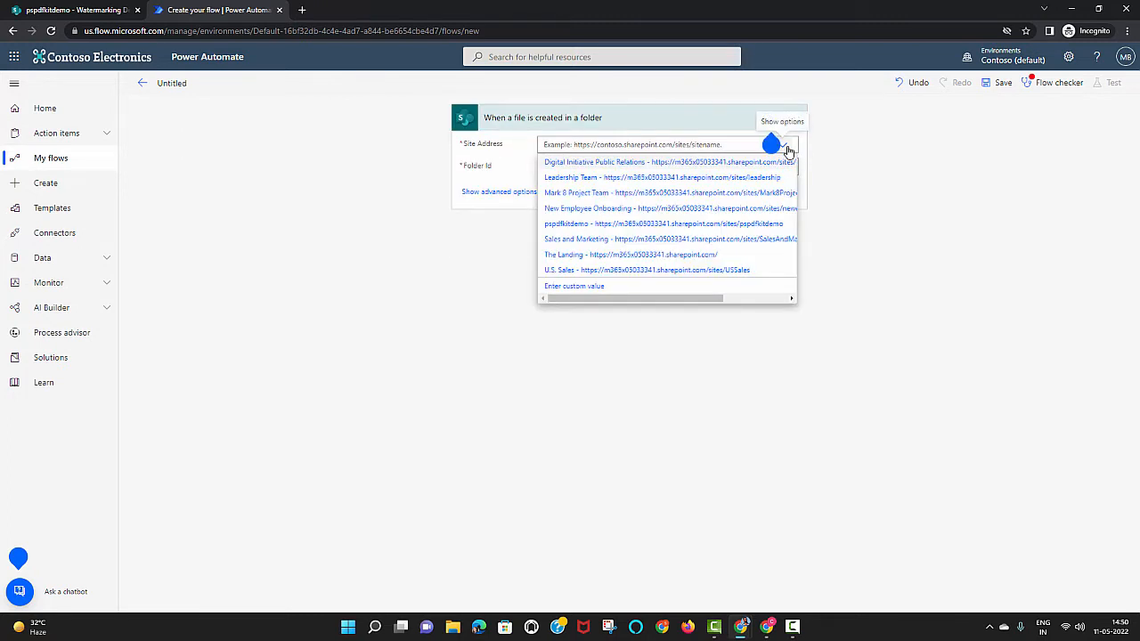
pyautogui.click(763, 223)
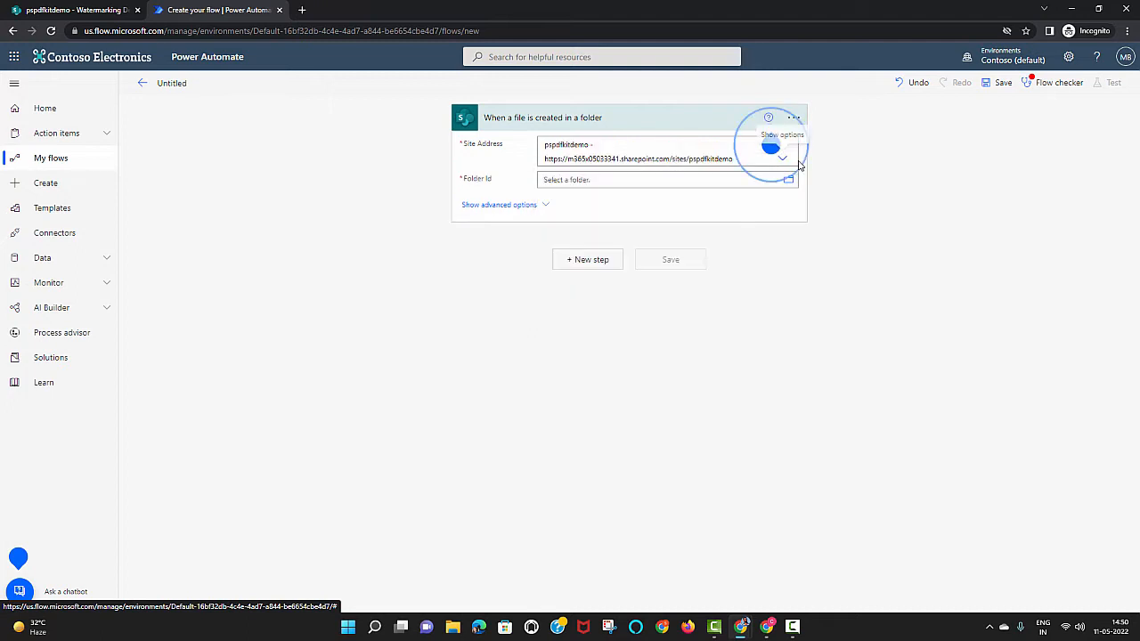
pyautogui.click(788, 181)
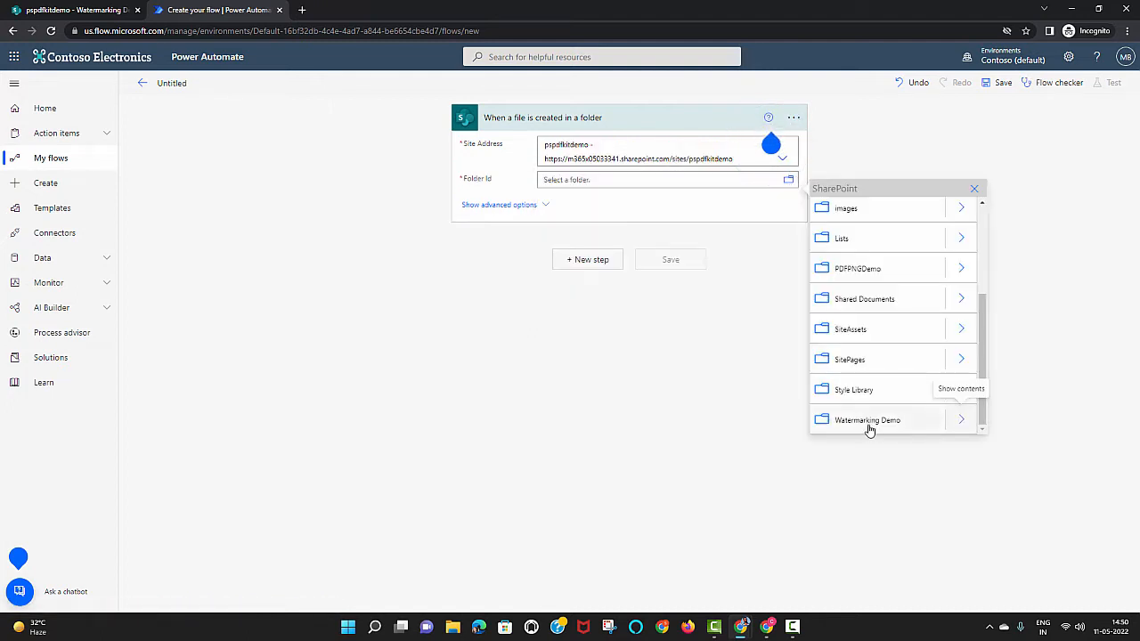
pyautogui.click(868, 424)
# Add a new step after the trigger using the Muhimbi PDF connector's "Convert document" action.
pyautogui.click(575, 265)
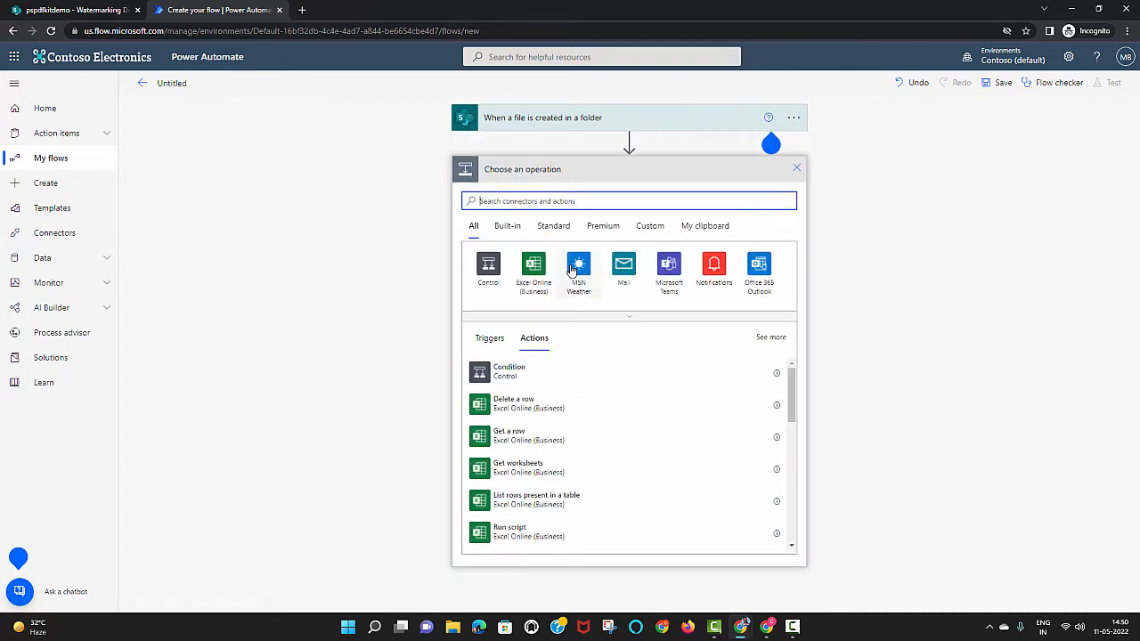
pyautogui.write('Muhimbi')
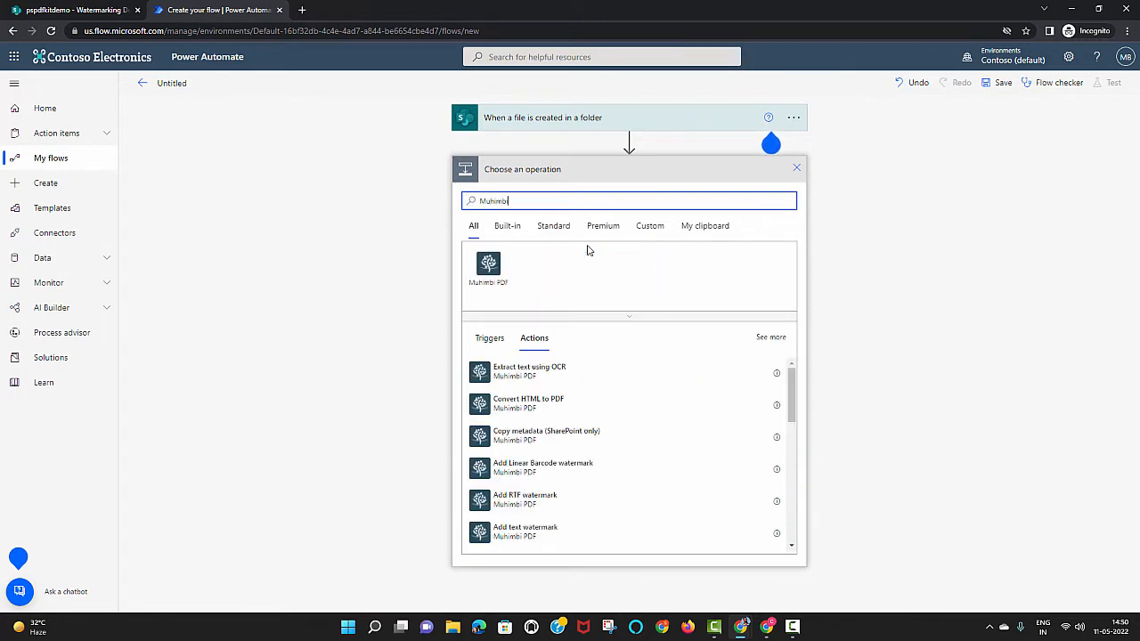
pyautogui.click(488, 267)
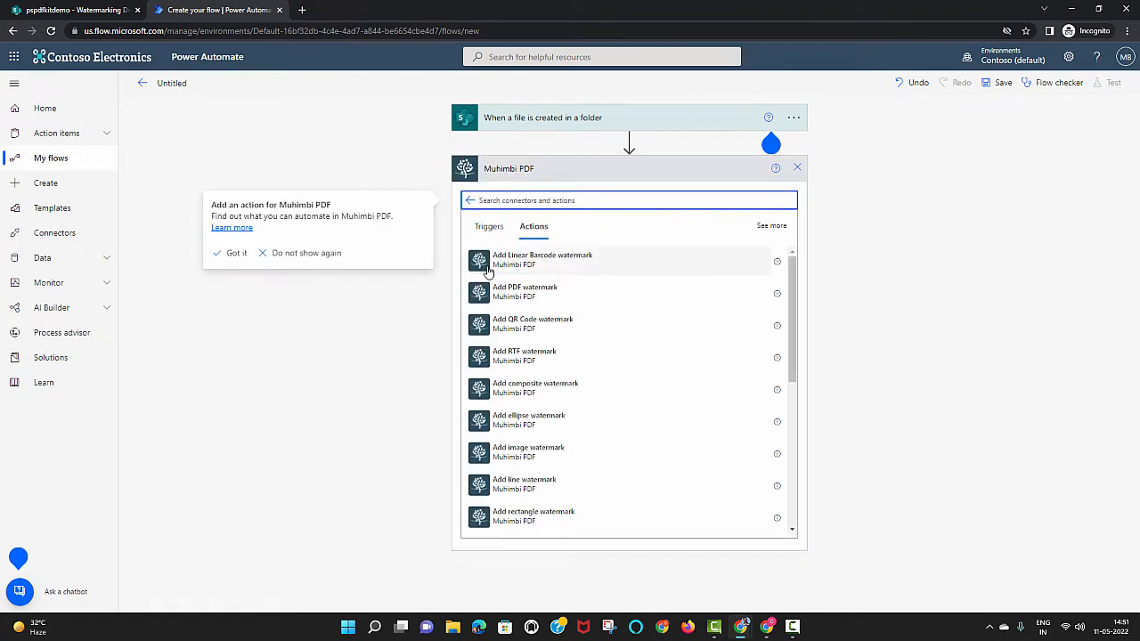
pyautogui.click(522, 204)
pyautogui.write('do')
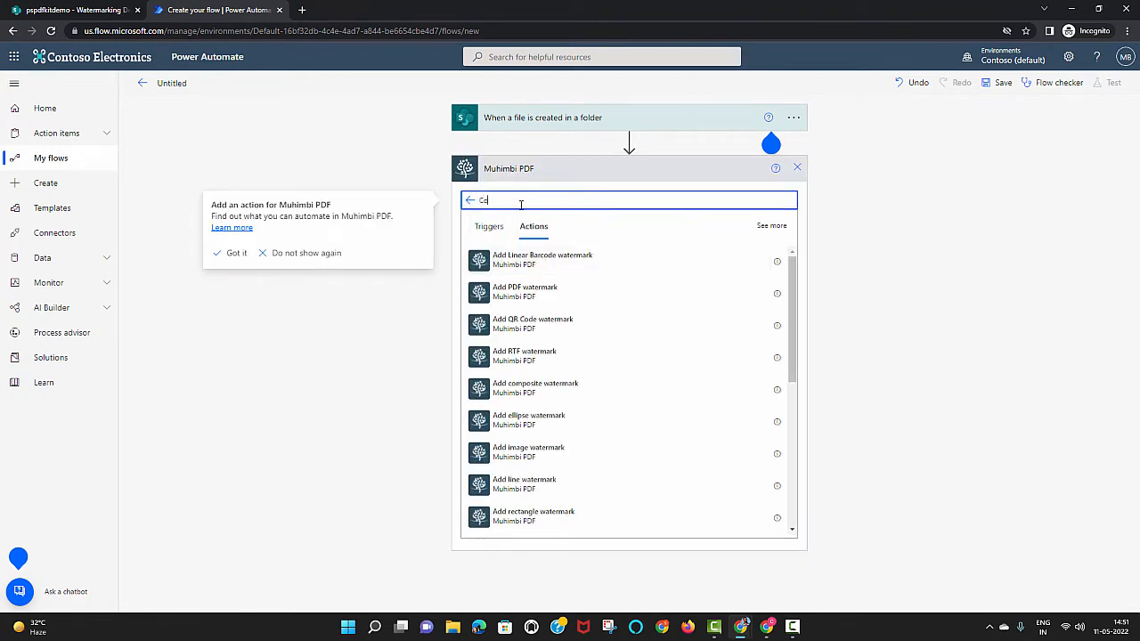
pyautogui.write('nvert')
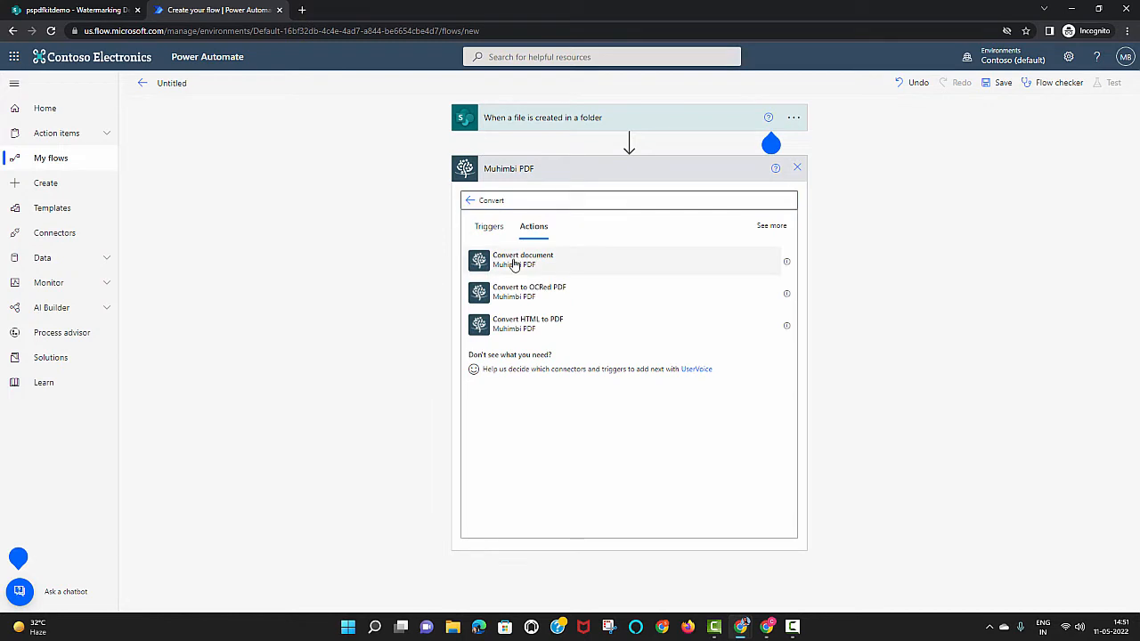
pyautogui.click(517, 260)
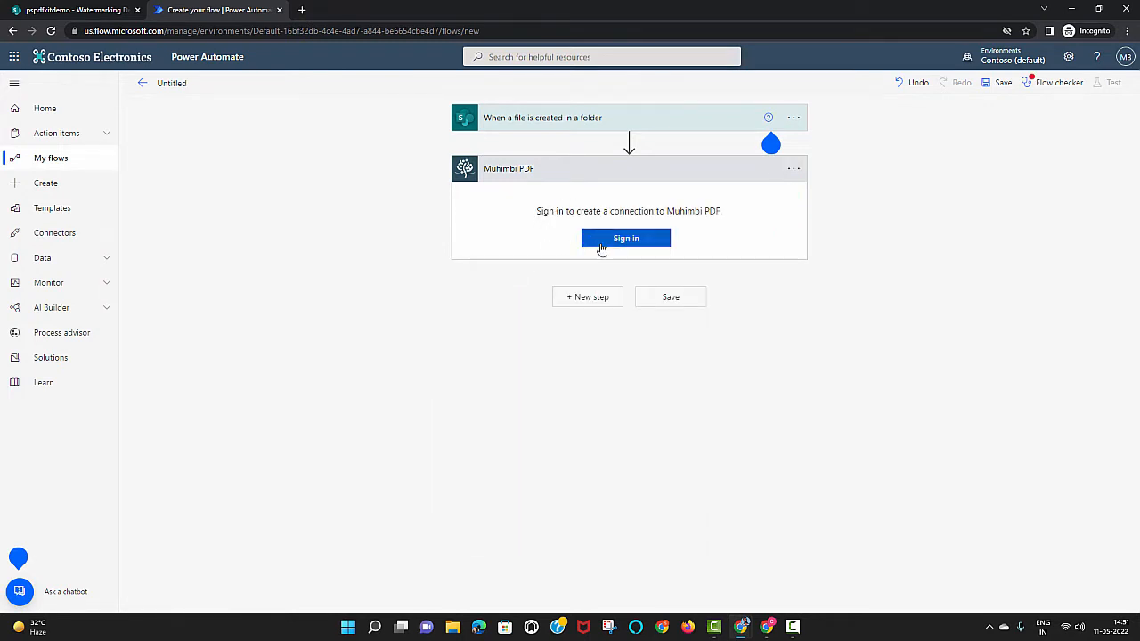
# Start the sign-in for the Muhimbi PDF connection and open the new-customer registration form.
pyautogui.click(602, 249)
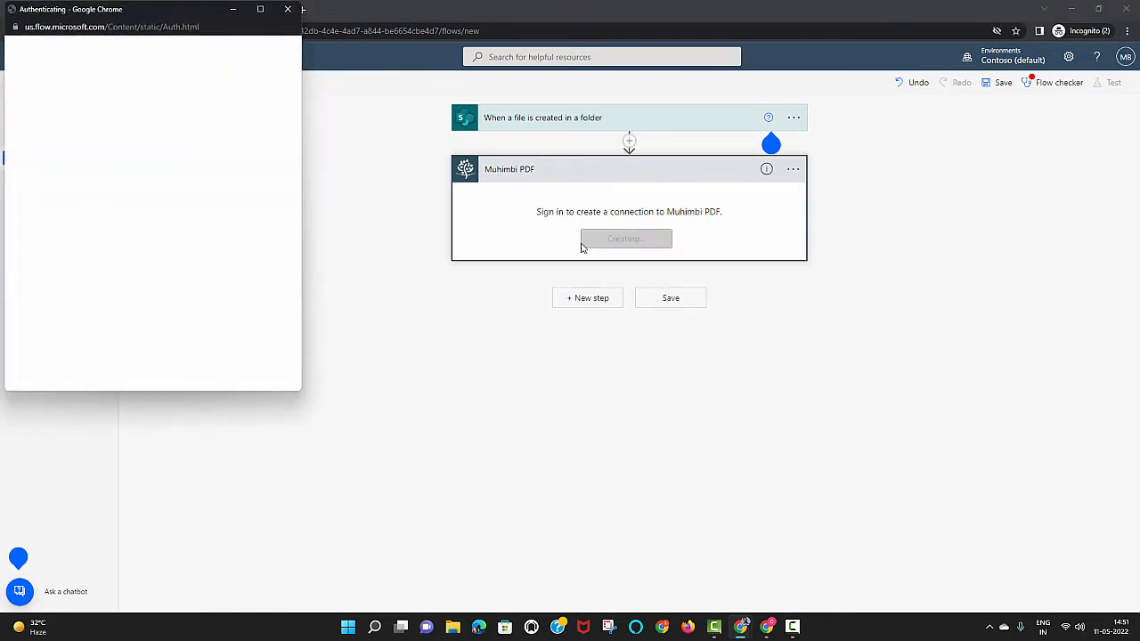
pyautogui.moveTo(187, 11); pyautogui.dragTo(362, 79)
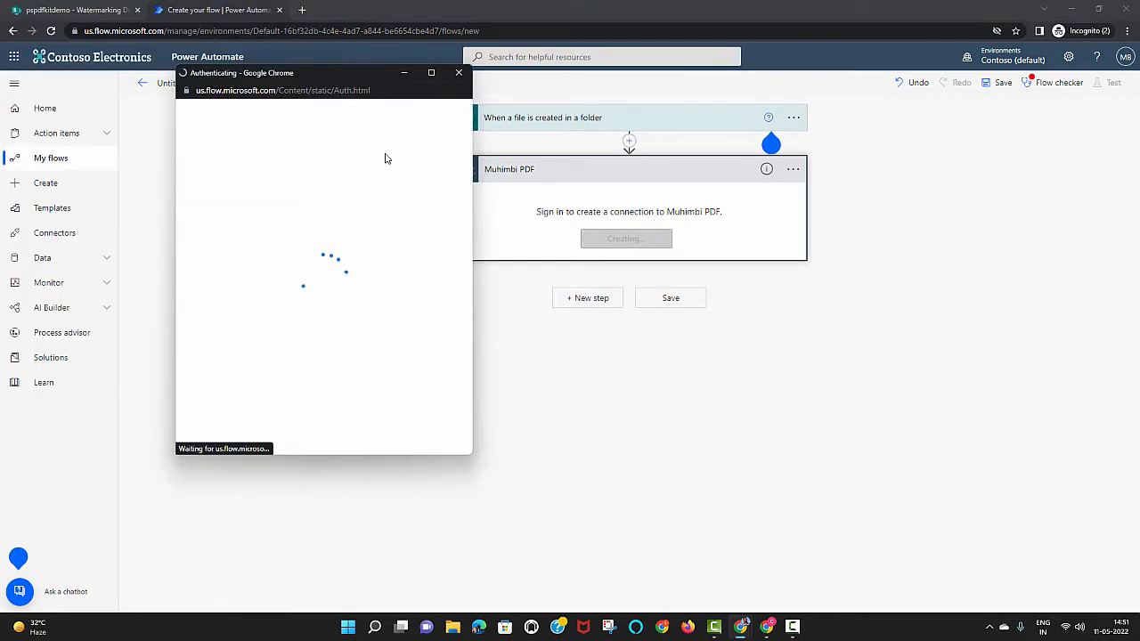
pyautogui.scroll(-1, 392, 188)
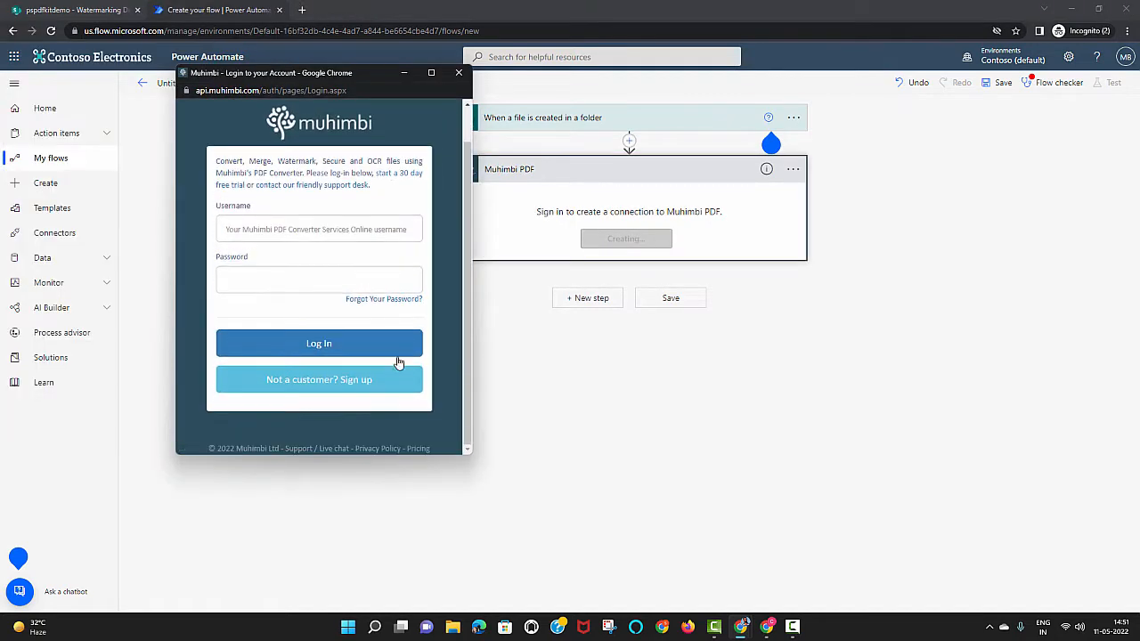
pyautogui.click(383, 388)
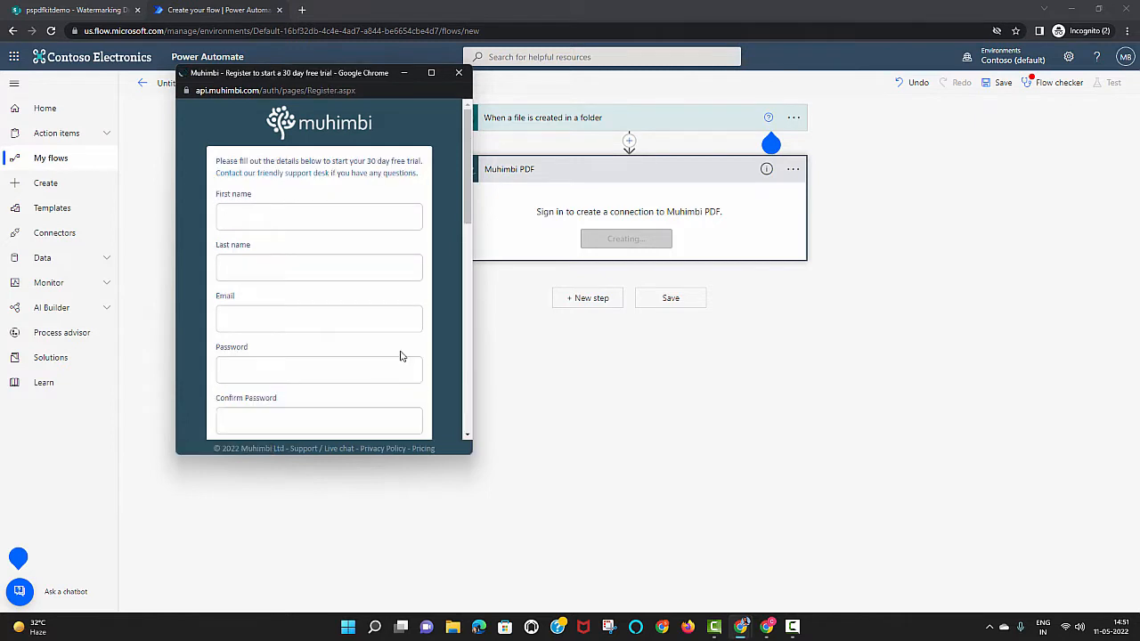
# Fill in the registration form's first name, last name, email, password and company fields.
pyautogui.click(324, 261)
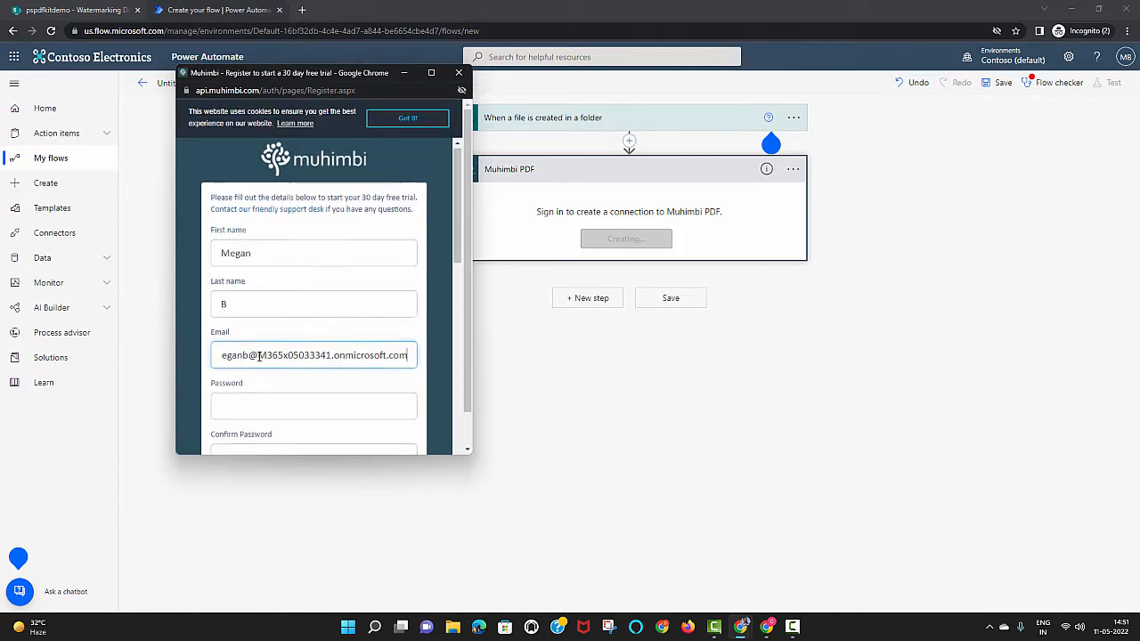
pyautogui.scroll(-2, 255, 354)
pyautogui.moveTo(224, 245); pyautogui.dragTo(214, 244)
pyautogui.write('m')
pyautogui.press('Tab')
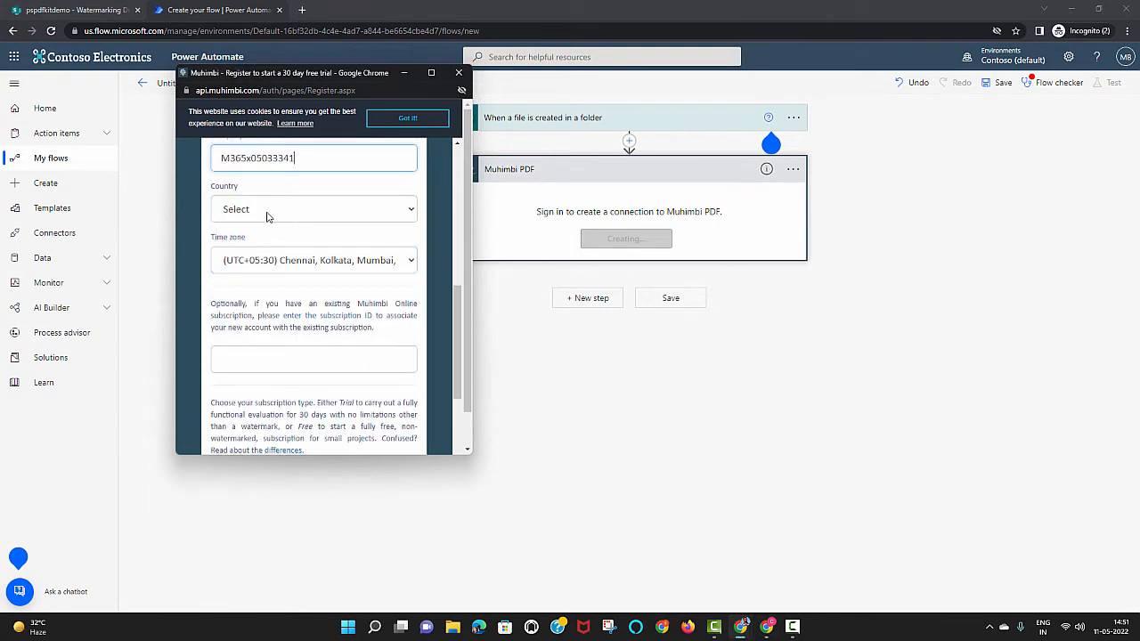
# Set the country in the Muhimbi registration form to India.
pyautogui.click(268, 214)
pyautogui.write('ind')
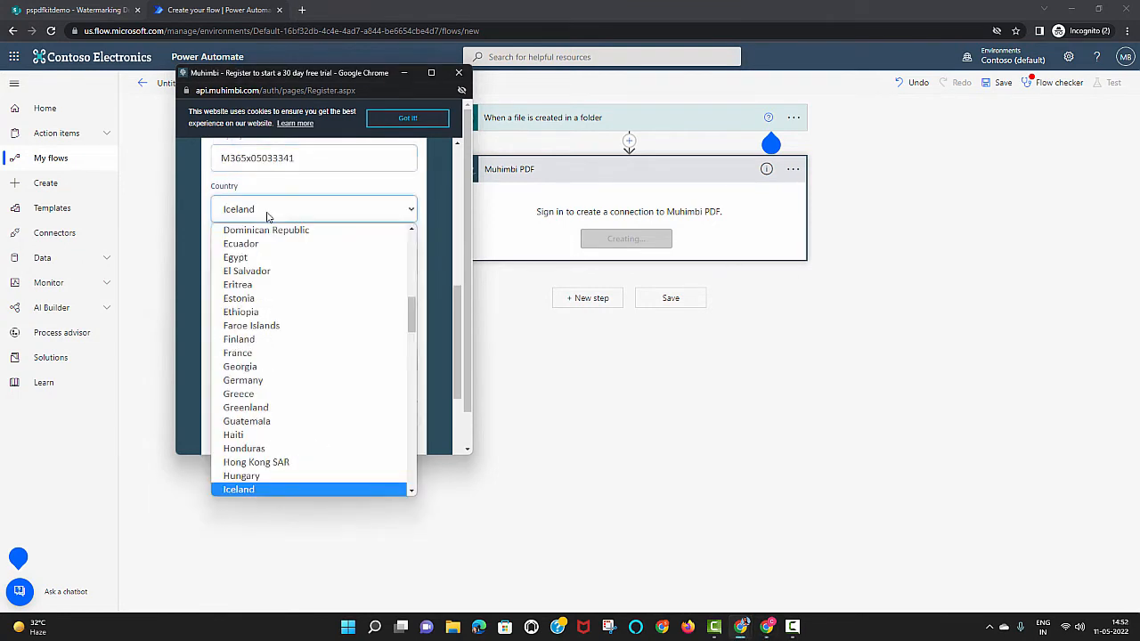
pyautogui.press('Return')
# Agree to the Terms of Service, complete the reCAPTCHA check and submit the 30-day trial registration.
pyautogui.scroll(-2, 282, 369)
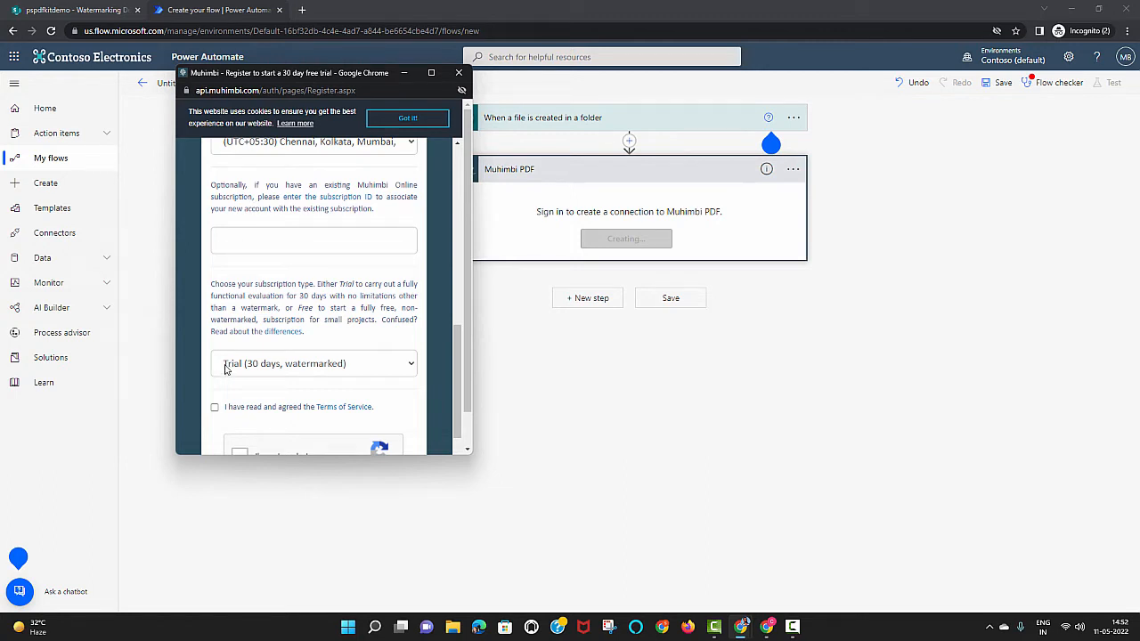
pyautogui.scroll(-1, 223, 391)
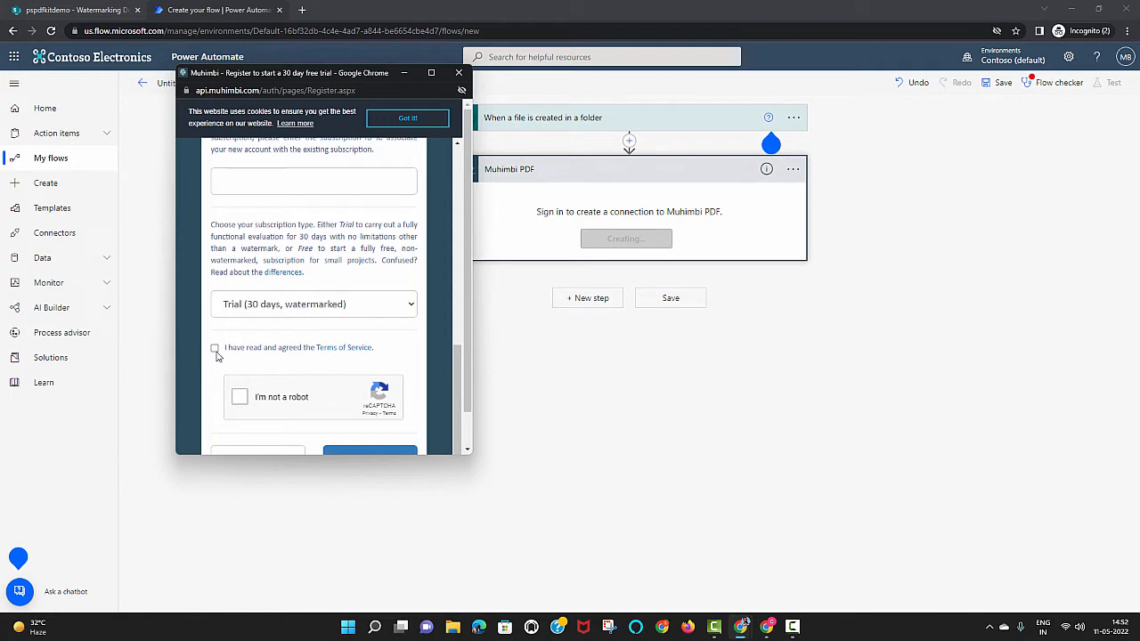
pyautogui.click(238, 397)
pyautogui.scroll(-1, 241, 398)
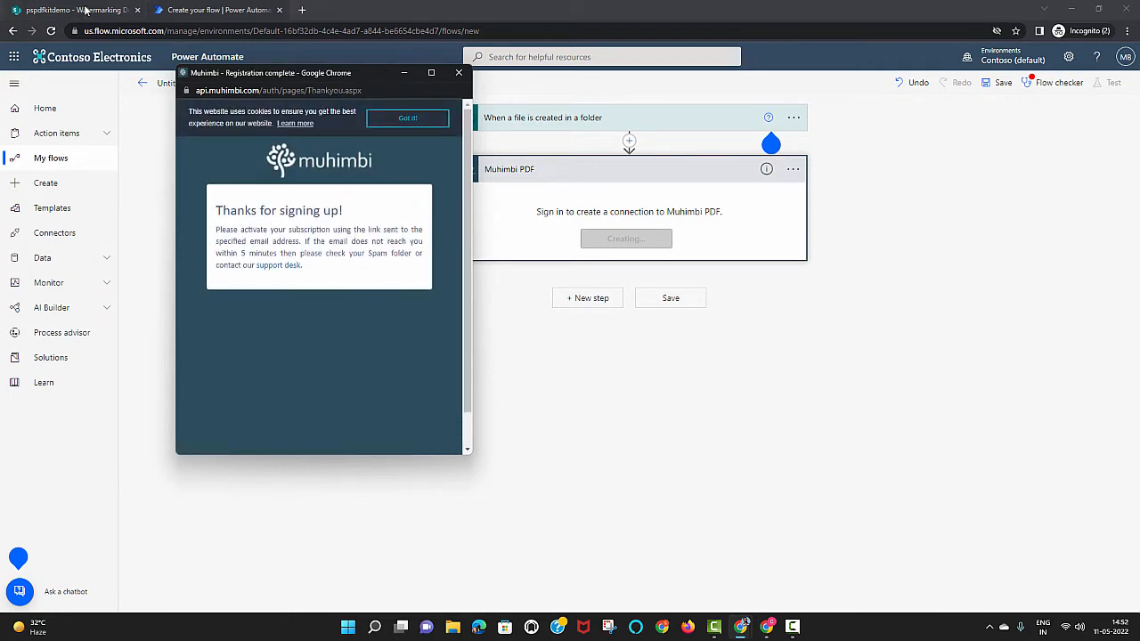
# Return to the SharePoint site and open Outlook from there in a new browser tab.
pyautogui.click(86, 10)
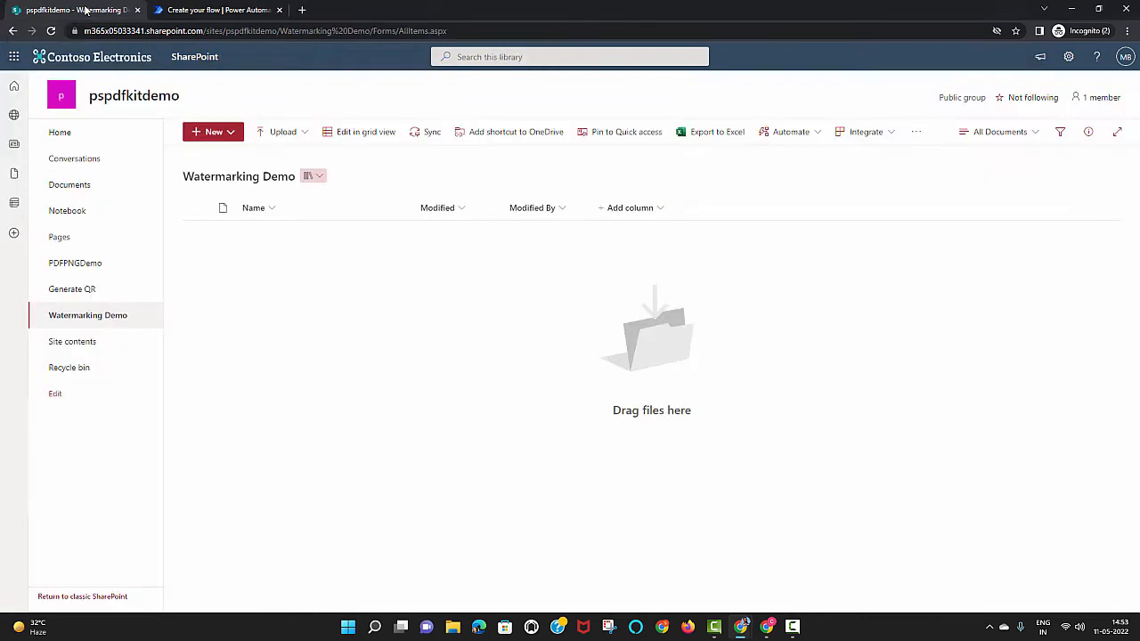
pyautogui.click(13, 60)
pyautogui.rightClick(56, 137)
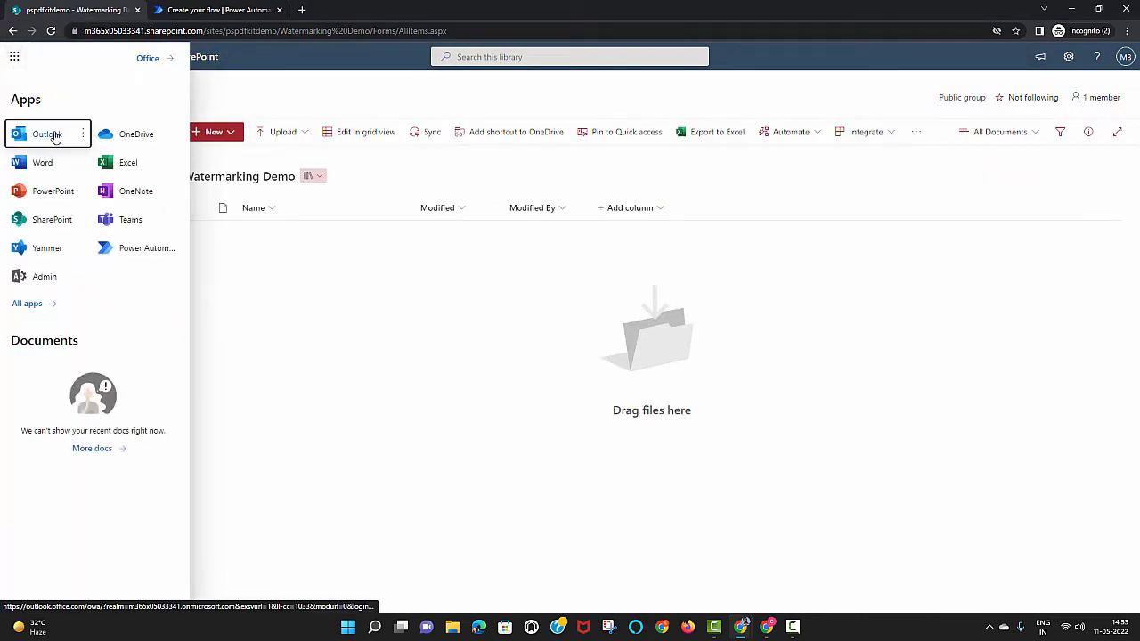
pyautogui.click(124, 159)
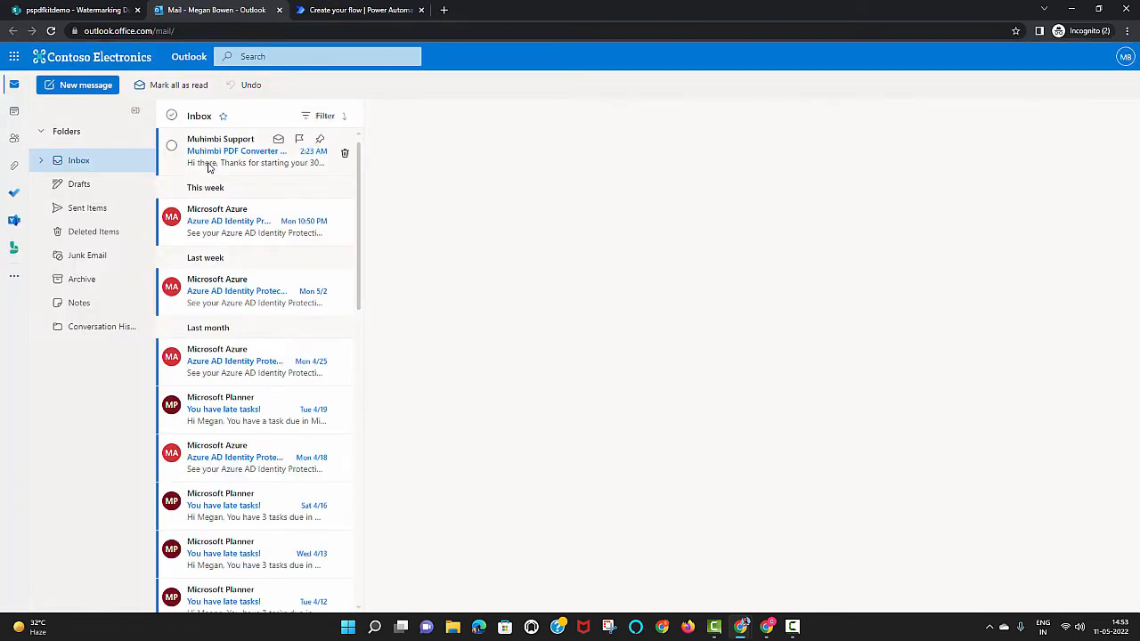
# Activate the trial subscription from the Muhimbi Support email and return to the flow in Power Automate.
pyautogui.click(208, 168)
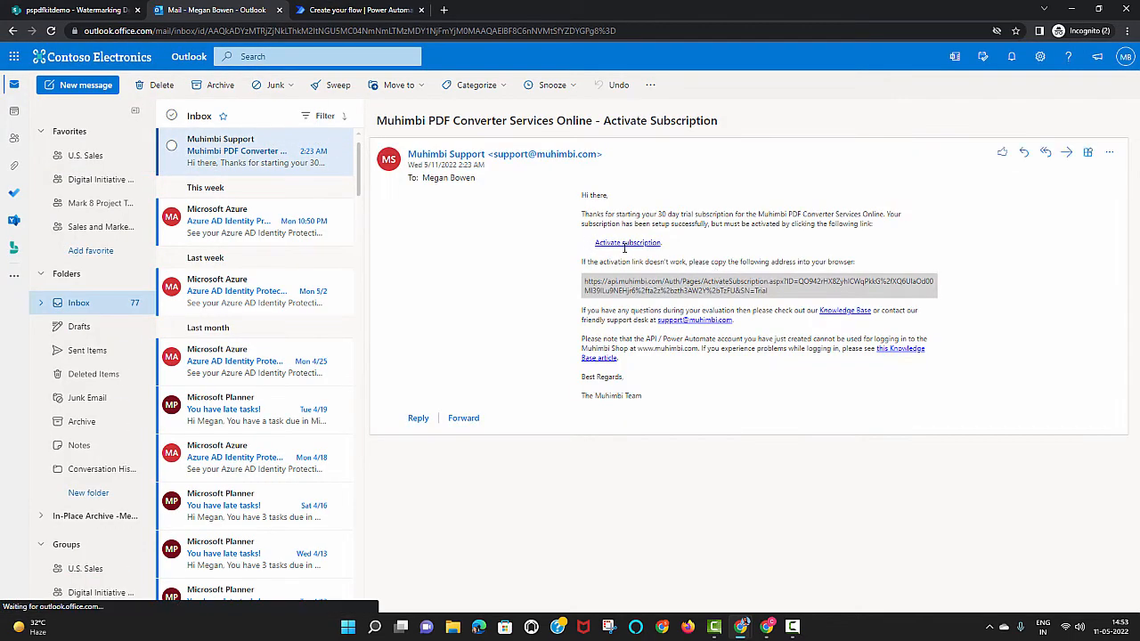
pyautogui.click(626, 244)
pyautogui.click(477, 9)
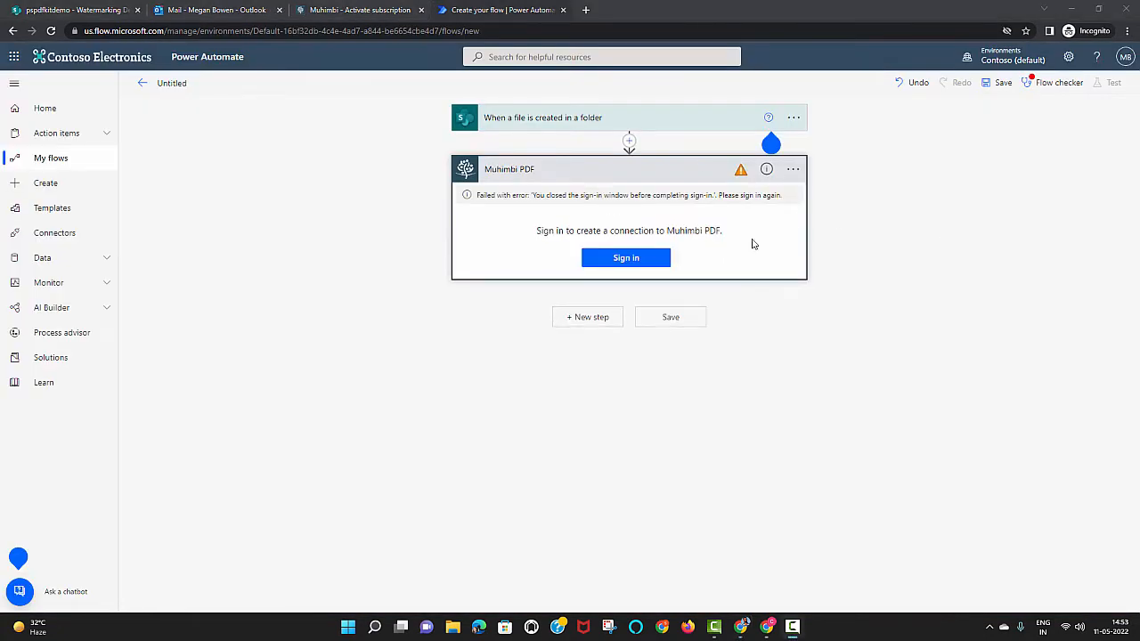
# Sign in to the Muhimbi PDF connection with the account's username and password.
pyautogui.click(626, 258)
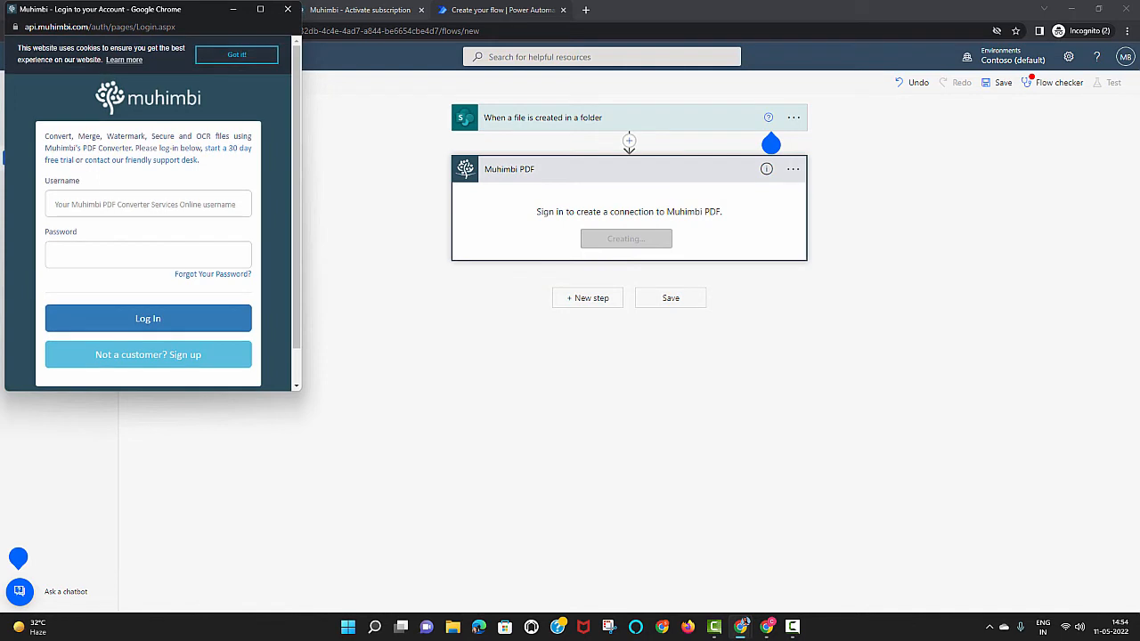
pyautogui.click(768, 627)
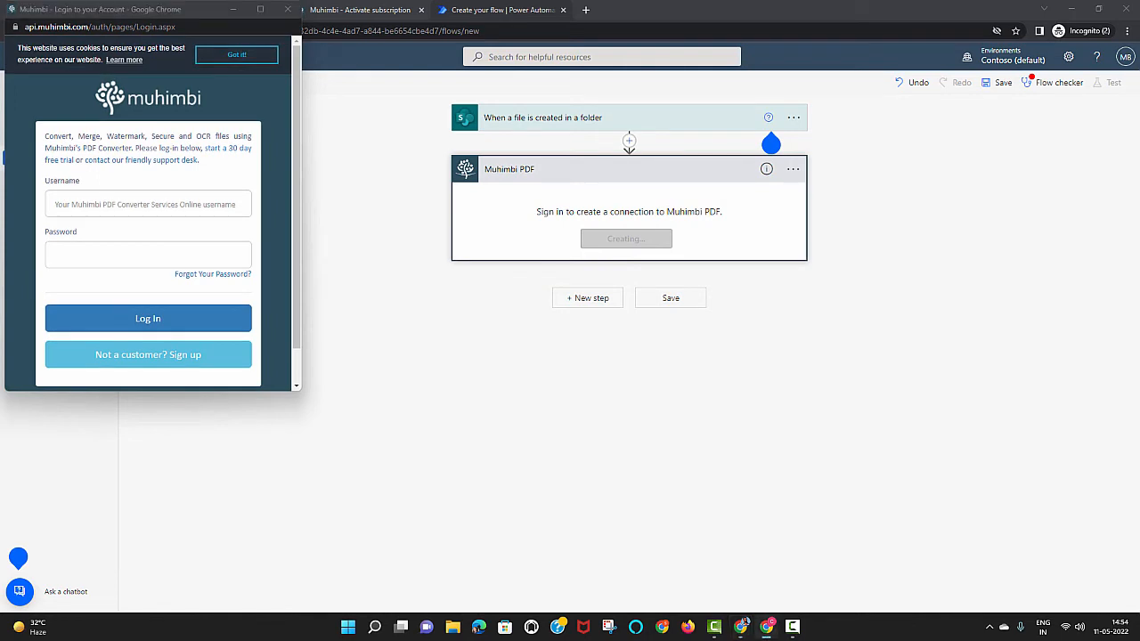
pyautogui.click(154, 200)
pyautogui.hotkey('ctrl', 'v')
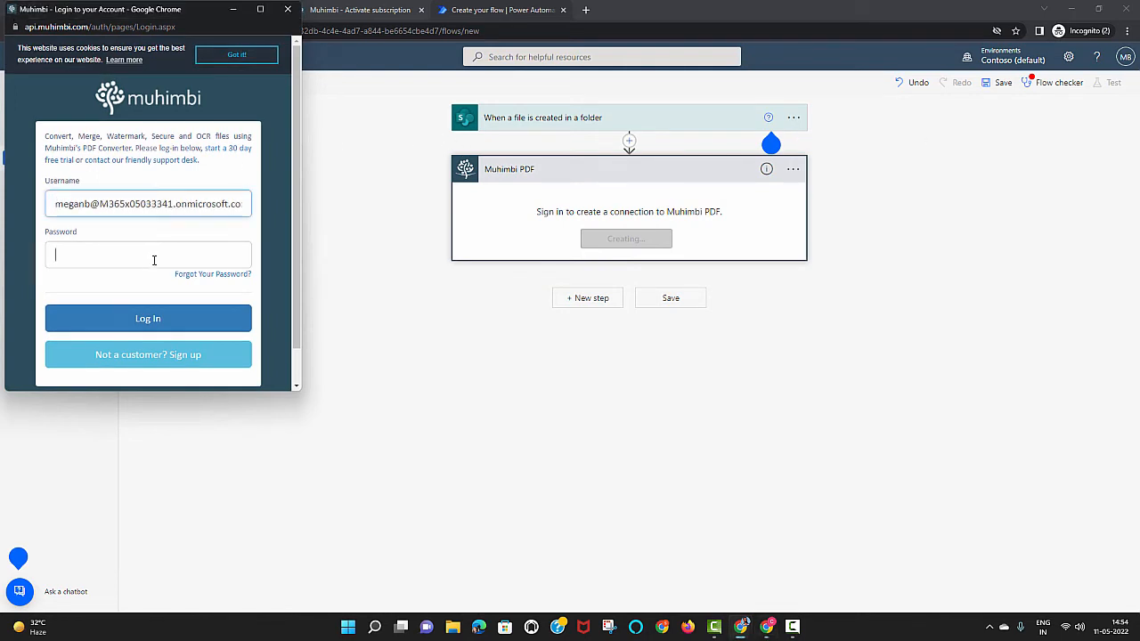
pyautogui.click(154, 258)
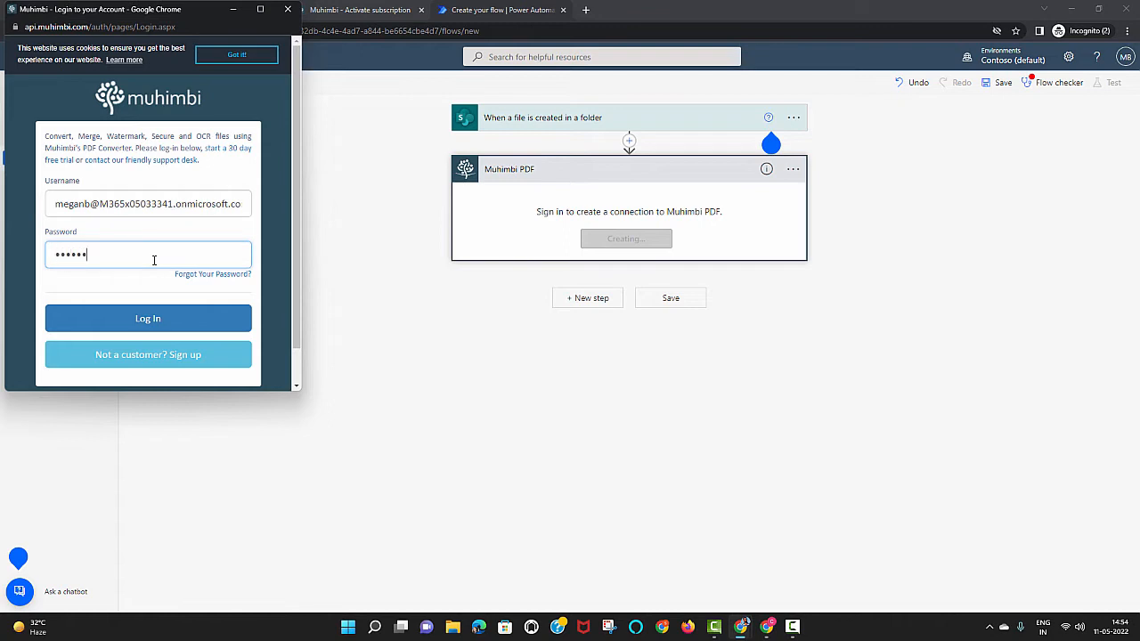
pyautogui.click(214, 319)
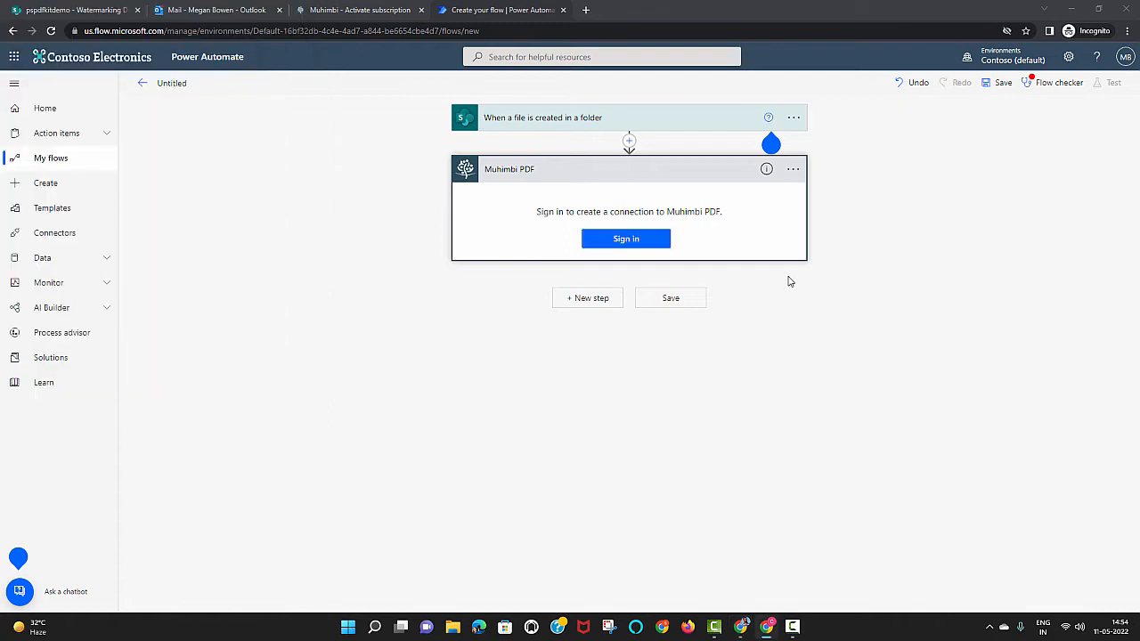
# Fill the Convert document action's source file name with x-ms-file-name-encoded and its source file content with File Content.
pyautogui.click(599, 198)
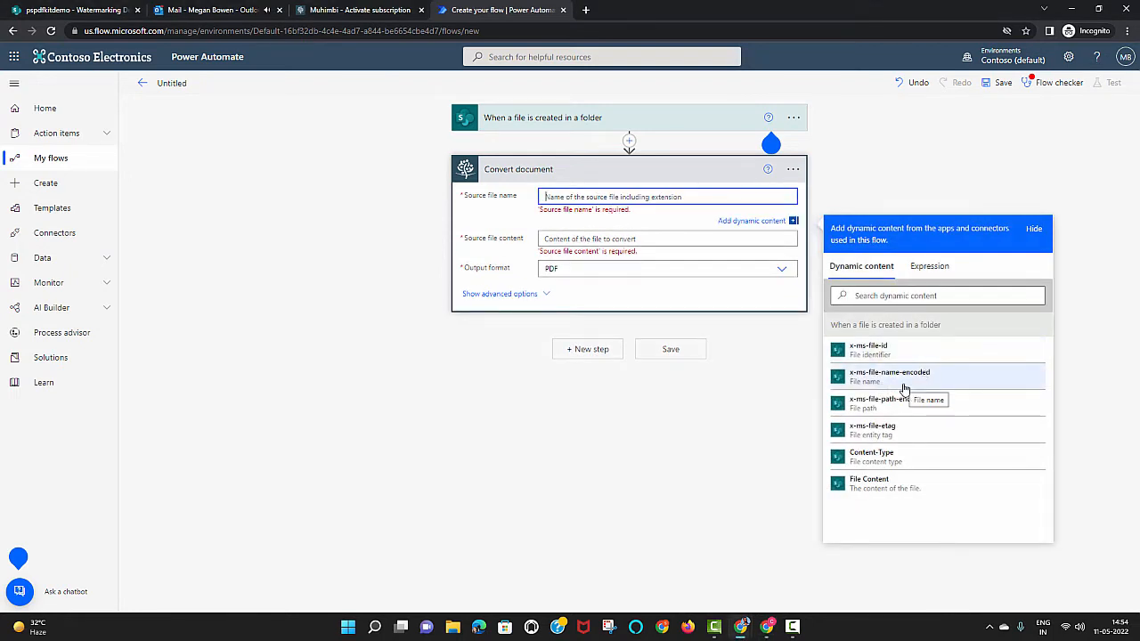
pyautogui.click(904, 389)
pyautogui.click(588, 245)
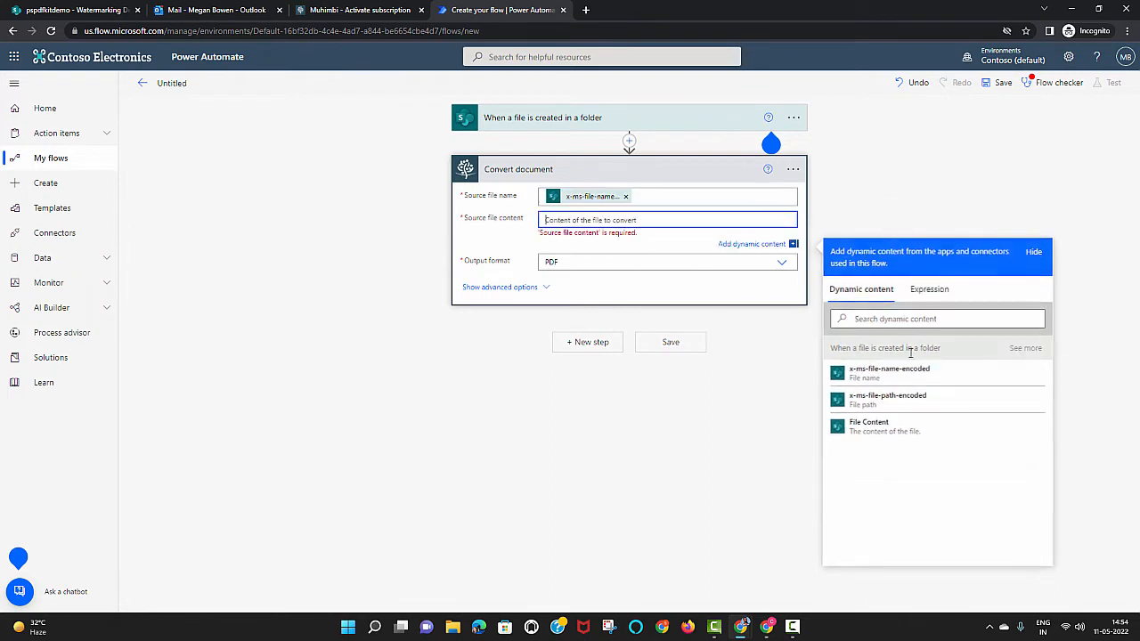
pyautogui.click(871, 425)
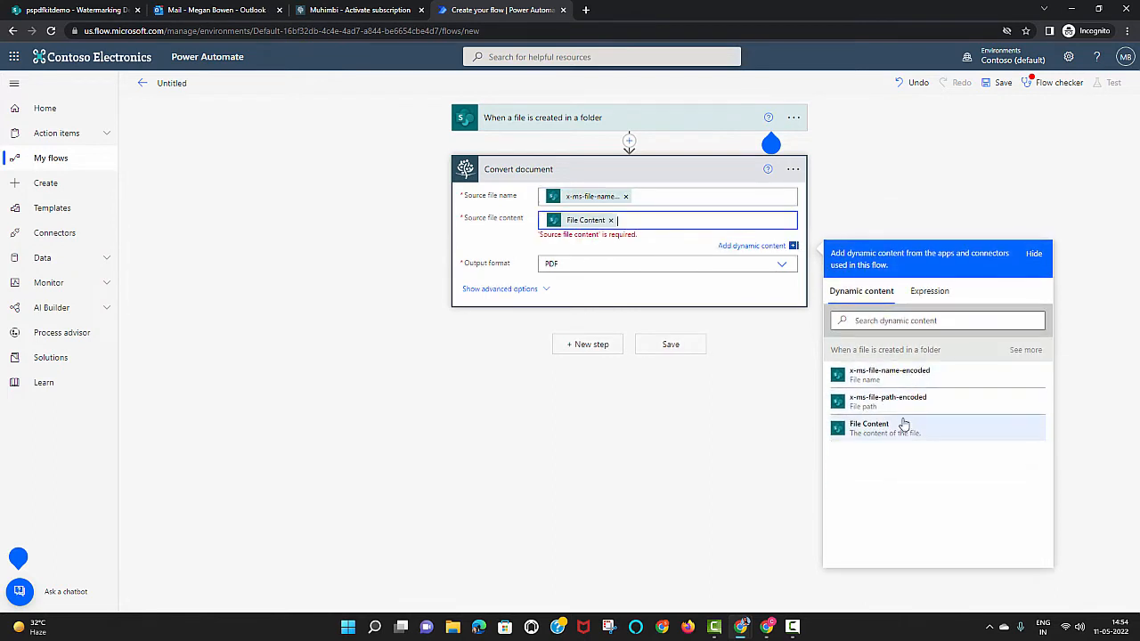
# Add the Muhimbi PDF action Add text watermark after the Convert document action.
pyautogui.click(584, 338)
pyautogui.write('M')
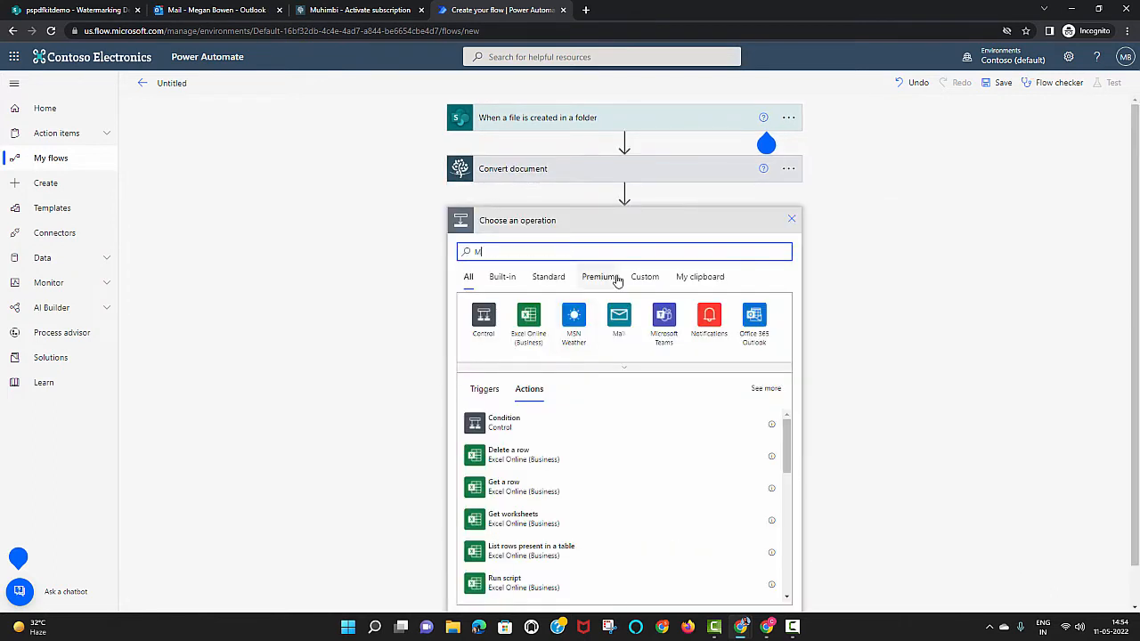
pyautogui.write('uh')
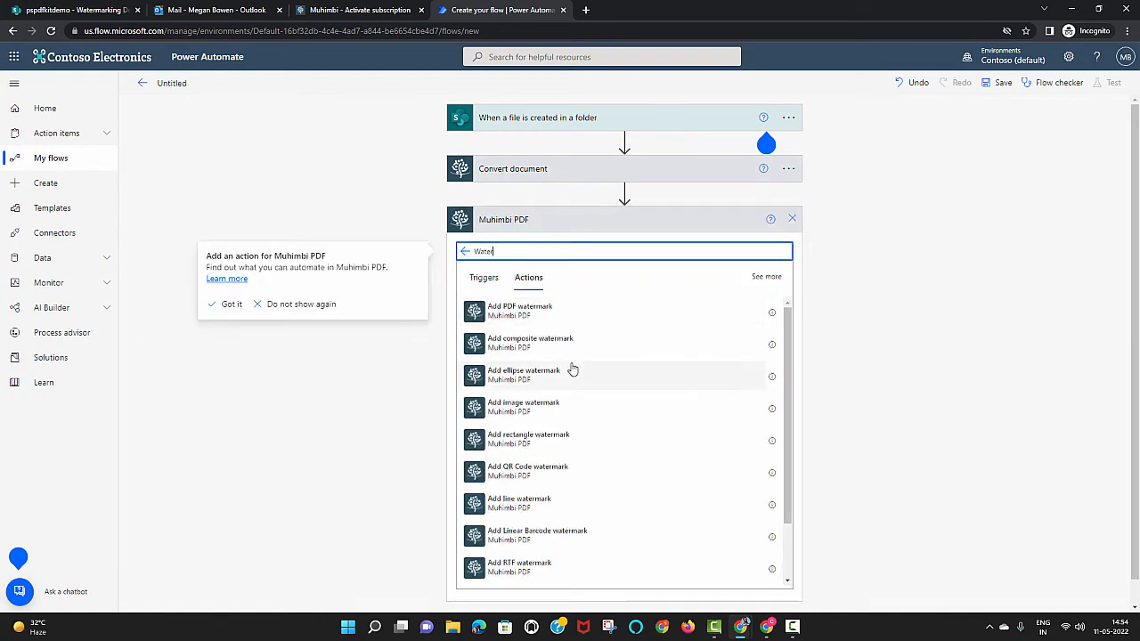
pyautogui.scroll(-2, 573, 369)
pyautogui.click(546, 528)
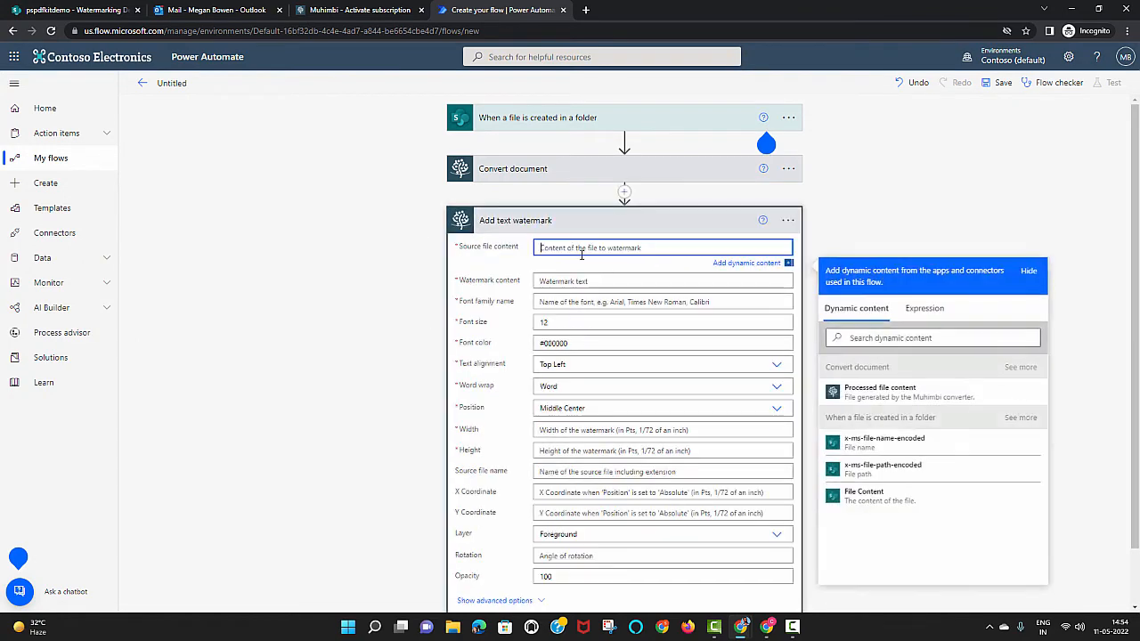
# Use Convert document's Processed file content as the watermark action's source file content and enter "Confidential" as the watermark content.
pyautogui.click(903, 401)
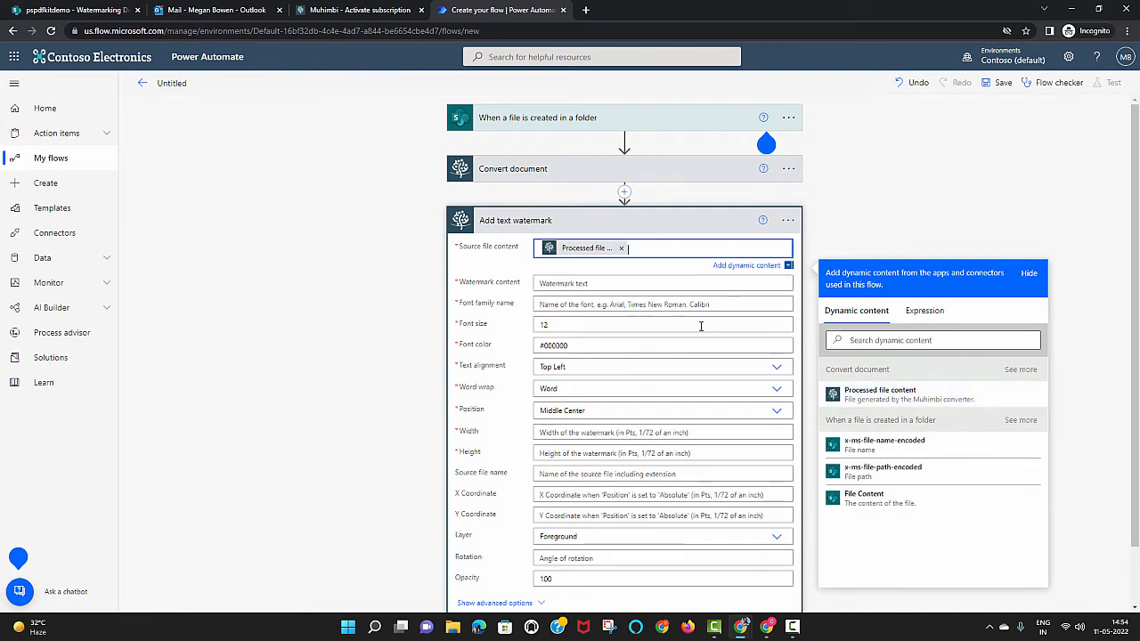
pyautogui.click(602, 283)
pyautogui.write('Conf')
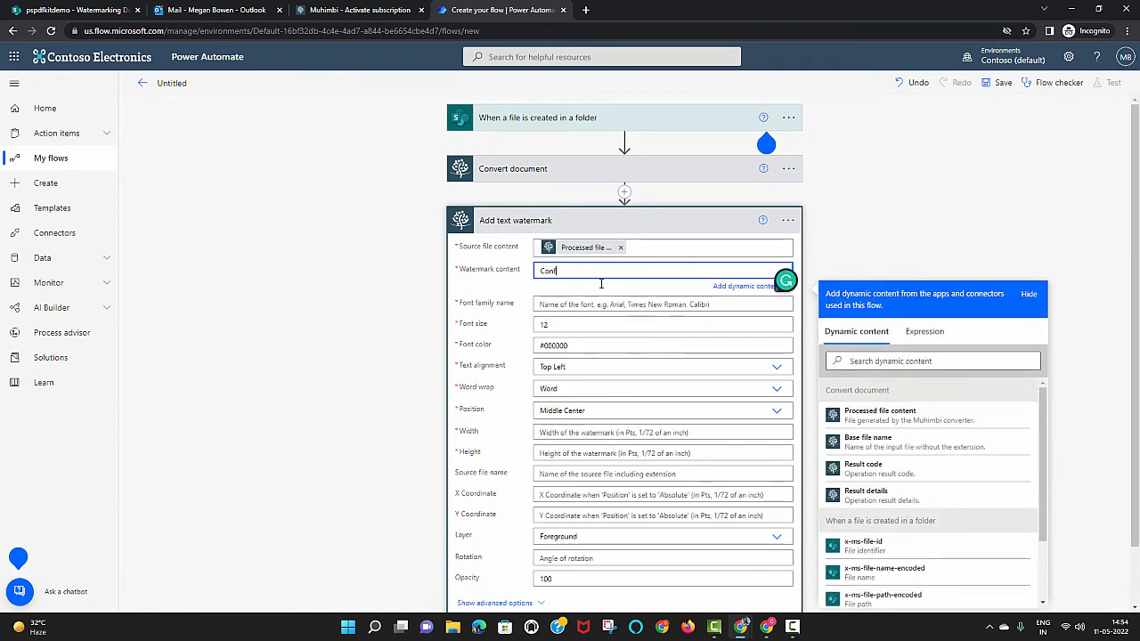
pyautogui.write('idential')
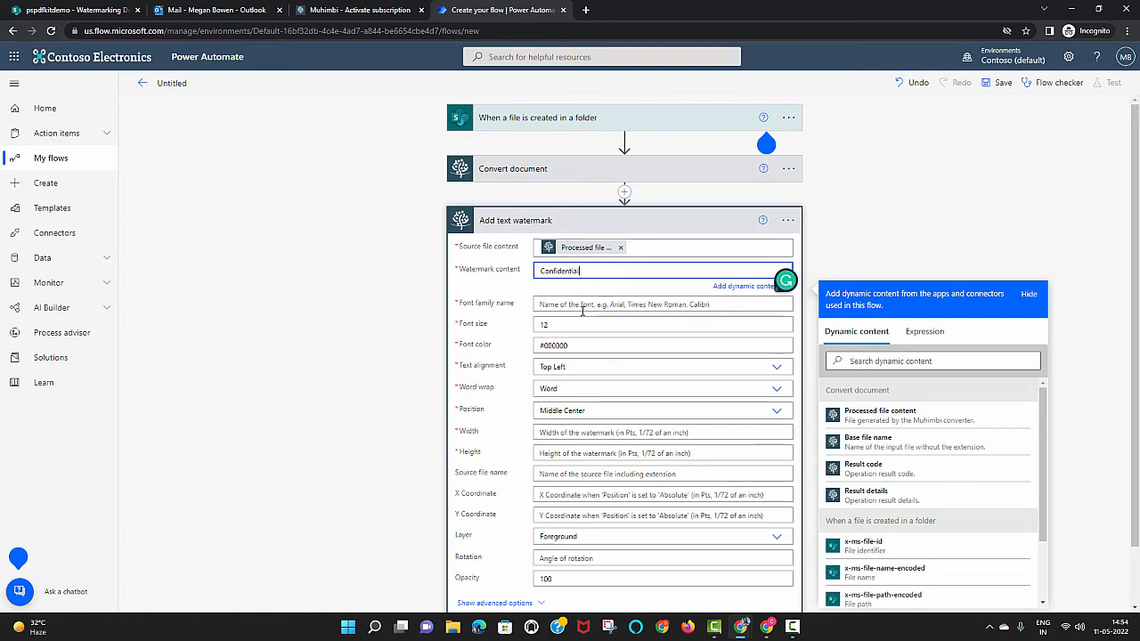
# Format the watermark text in Arial at font size 70 with Middle Center text alignment.
pyautogui.click(583, 307)
pyautogui.write('Ar')
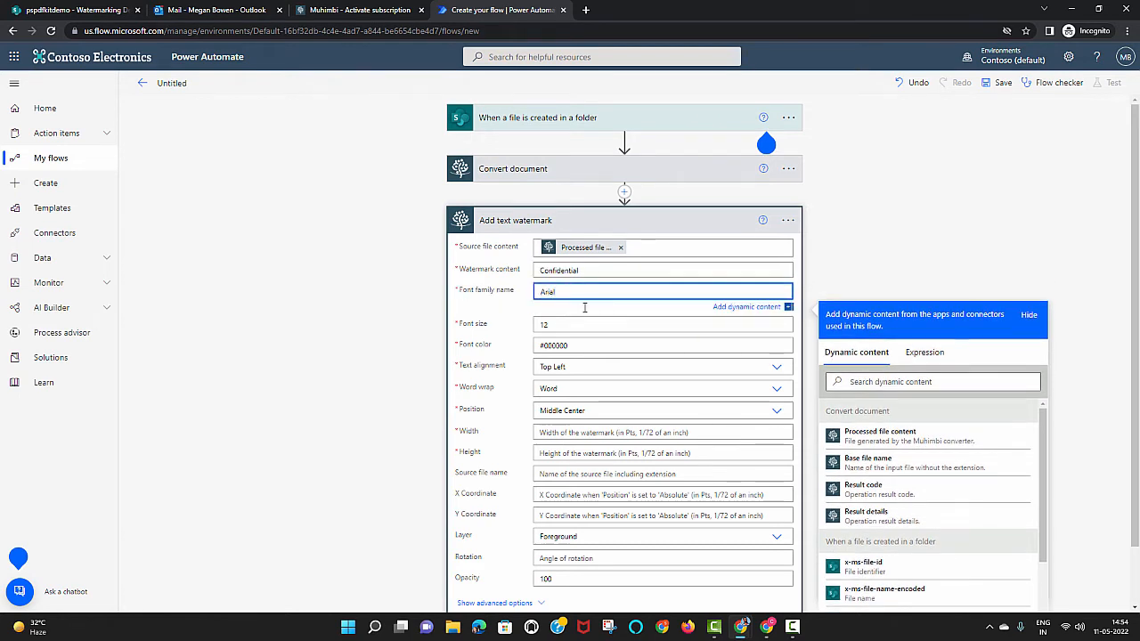
pyautogui.write('ial')
pyautogui.doubleClick(576, 325)
pyautogui.write('7')
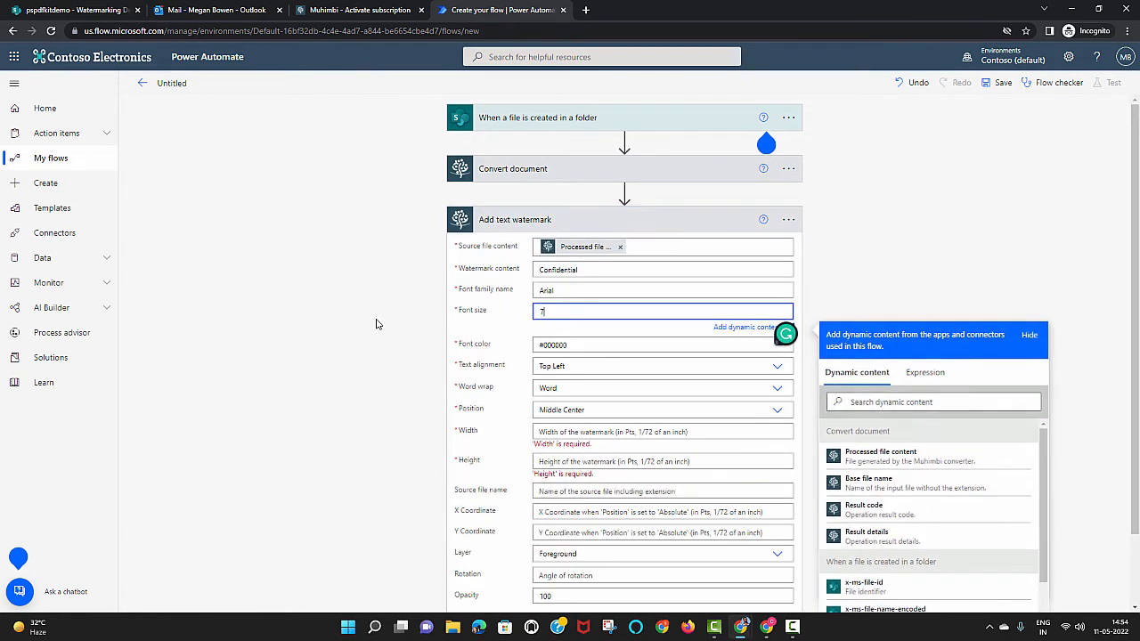
pyautogui.write('0')
pyautogui.click(669, 363)
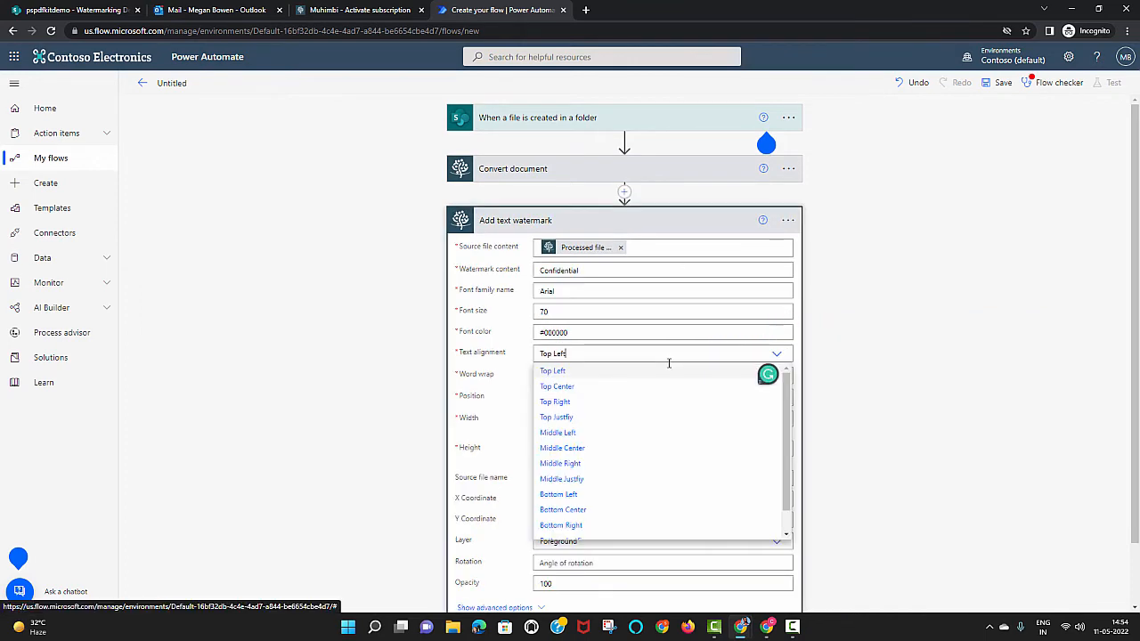
pyautogui.click(588, 448)
pyautogui.scroll(-1, 623, 374)
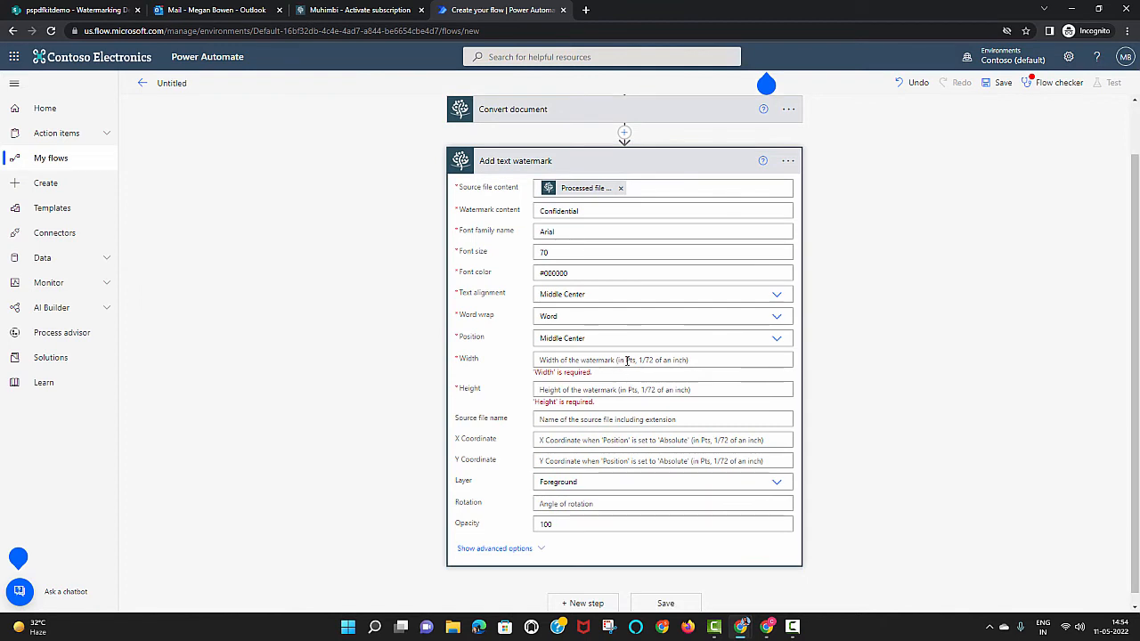
# Set the watermark's width and height to 1000 and its source file name to Convert document's Base file name followed by .pdf.
pyautogui.click(628, 359)
pyautogui.write('100')
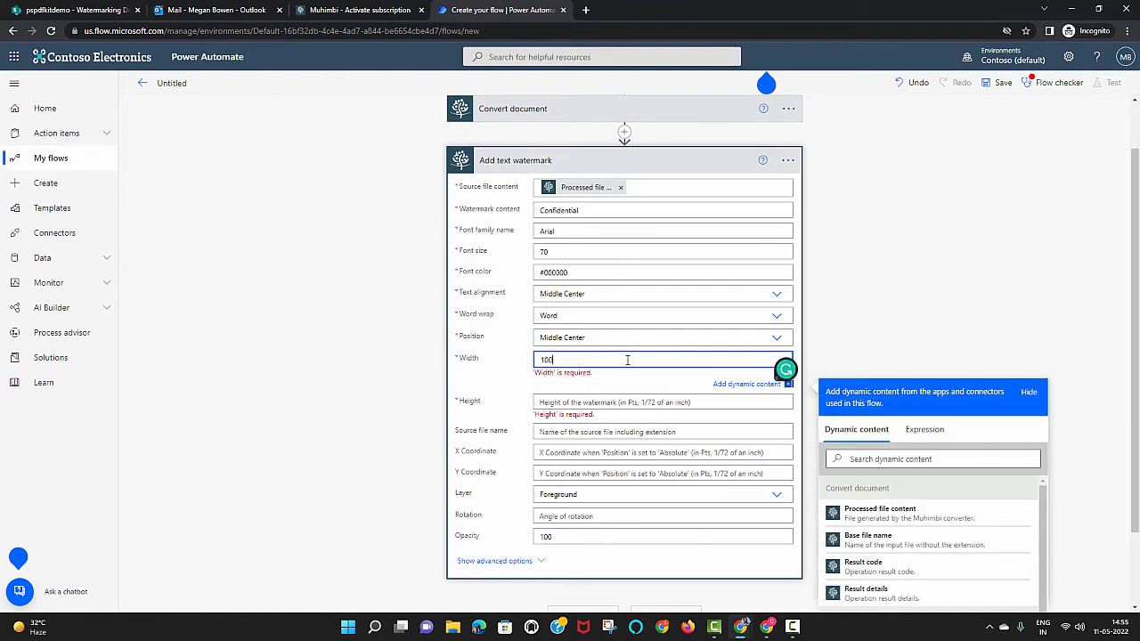
pyautogui.write('0')
pyautogui.click(618, 398)
pyautogui.write('1000')
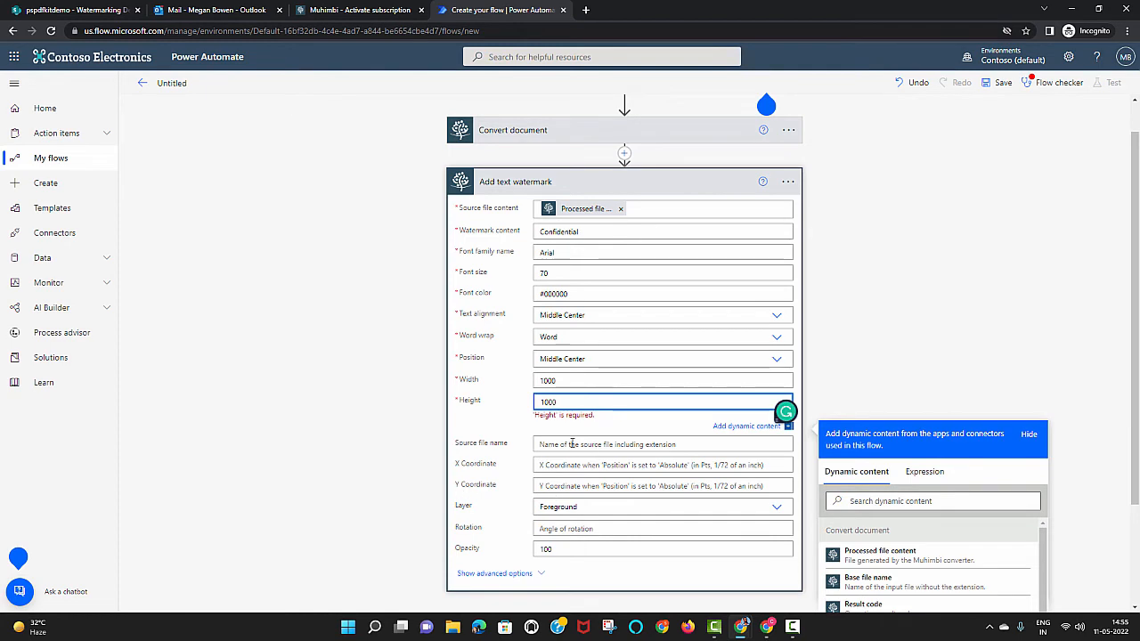
pyautogui.click(571, 443)
pyautogui.click(864, 450)
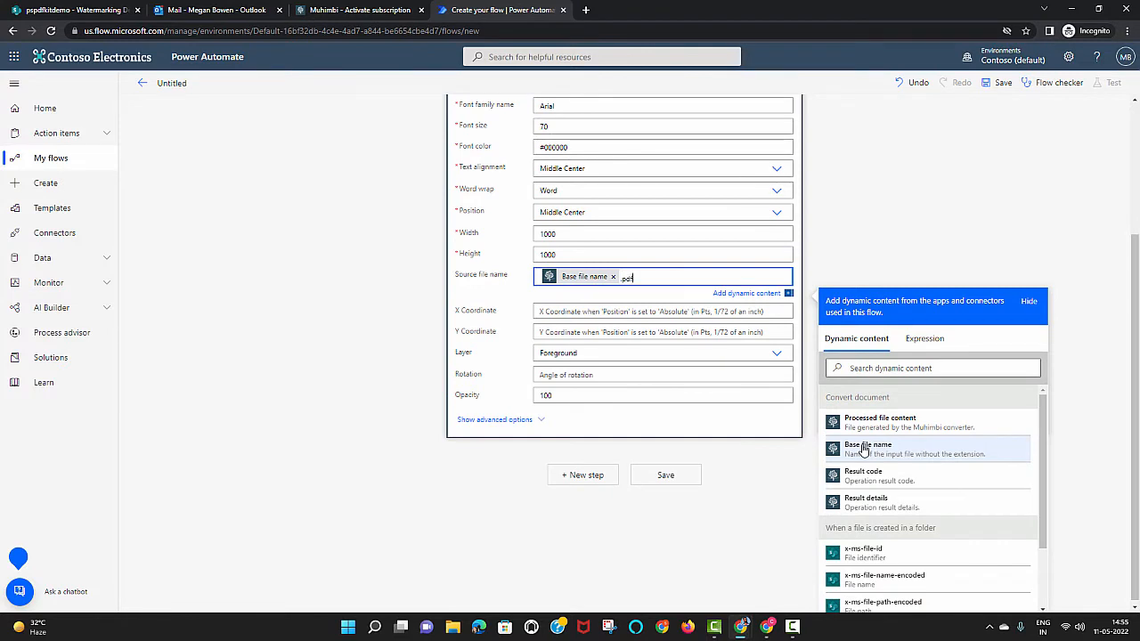
# Add the SharePoint Create file action after the Add text watermark action.
pyautogui.click(594, 474)
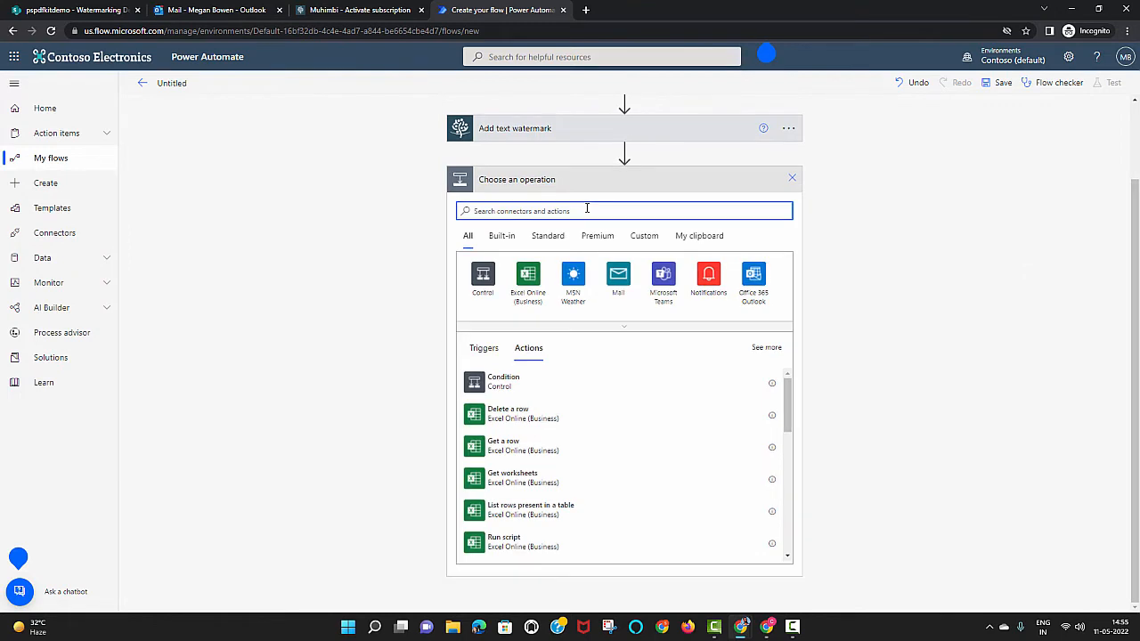
pyautogui.write('c')
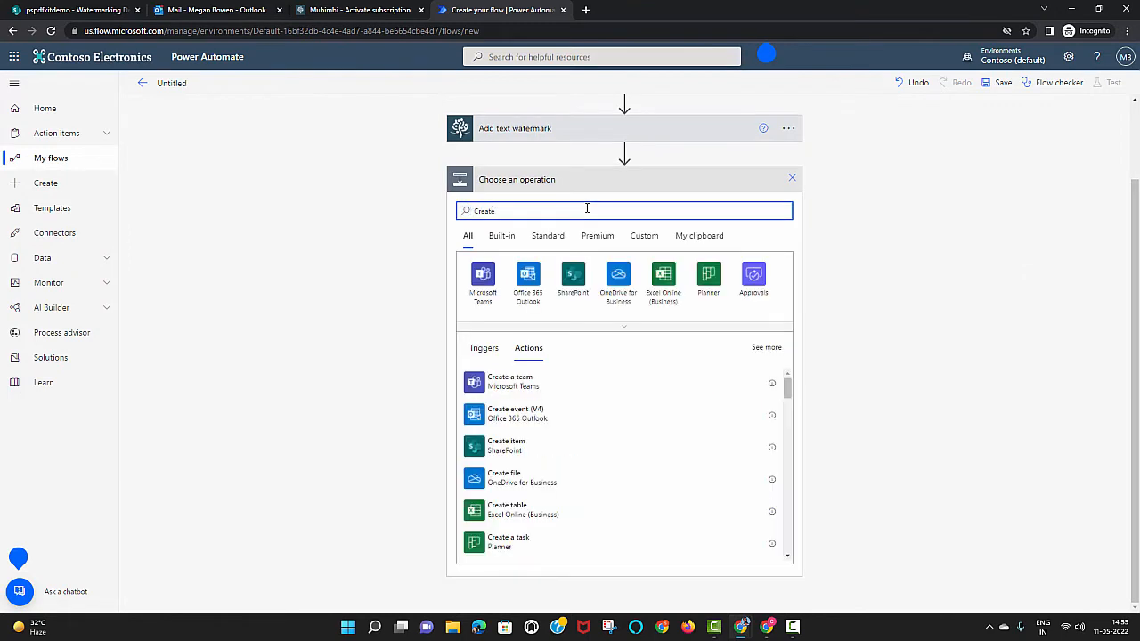
pyautogui.click(573, 276)
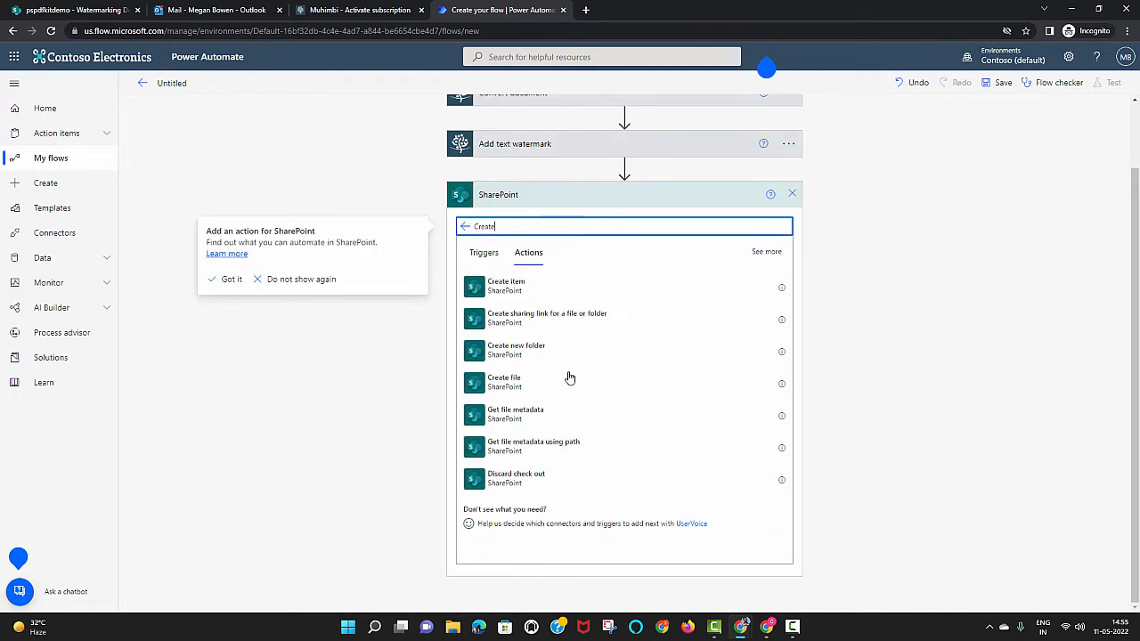
pyautogui.click(575, 380)
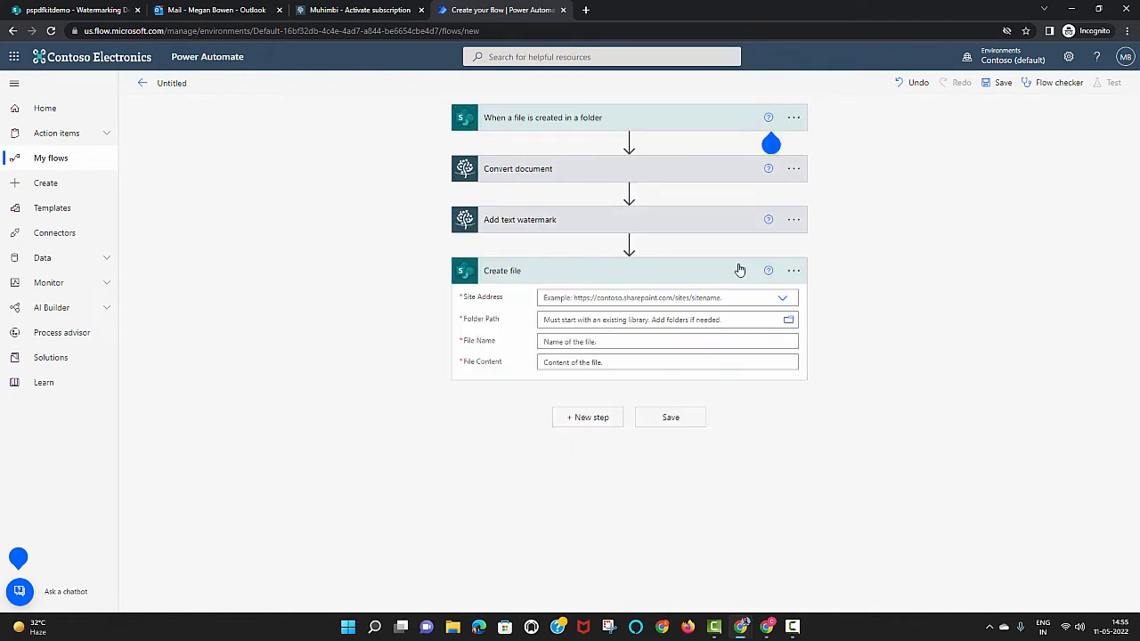
# Set the Create file action's site address to pspdfkitdemo and its folder path to /Shared Documents/Watermarked document.
pyautogui.click(782, 297)
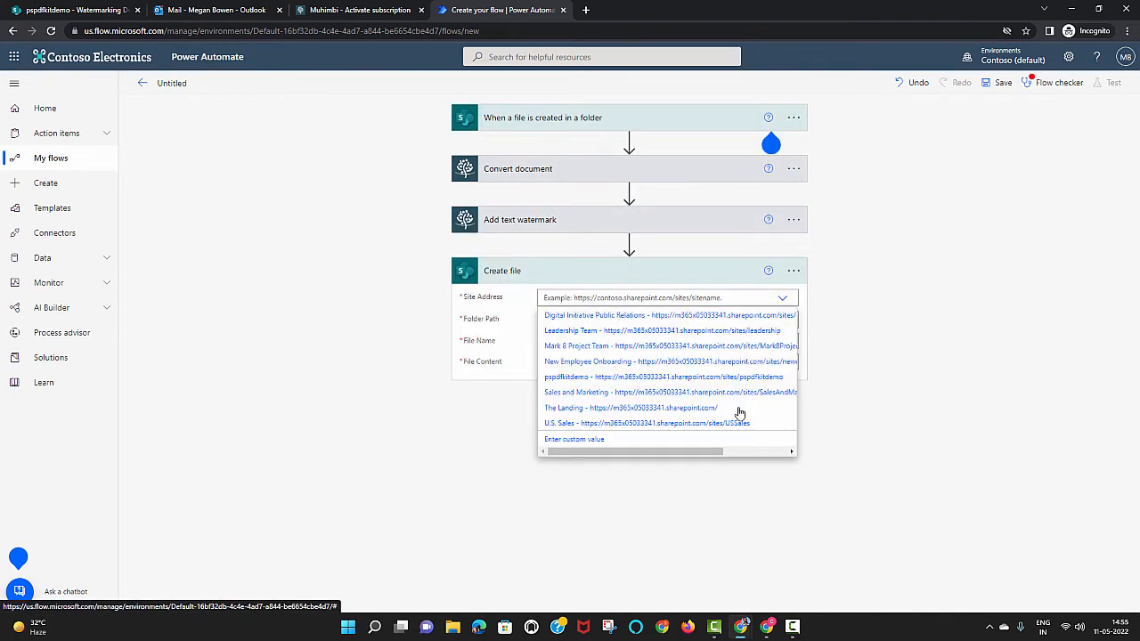
pyautogui.click(733, 379)
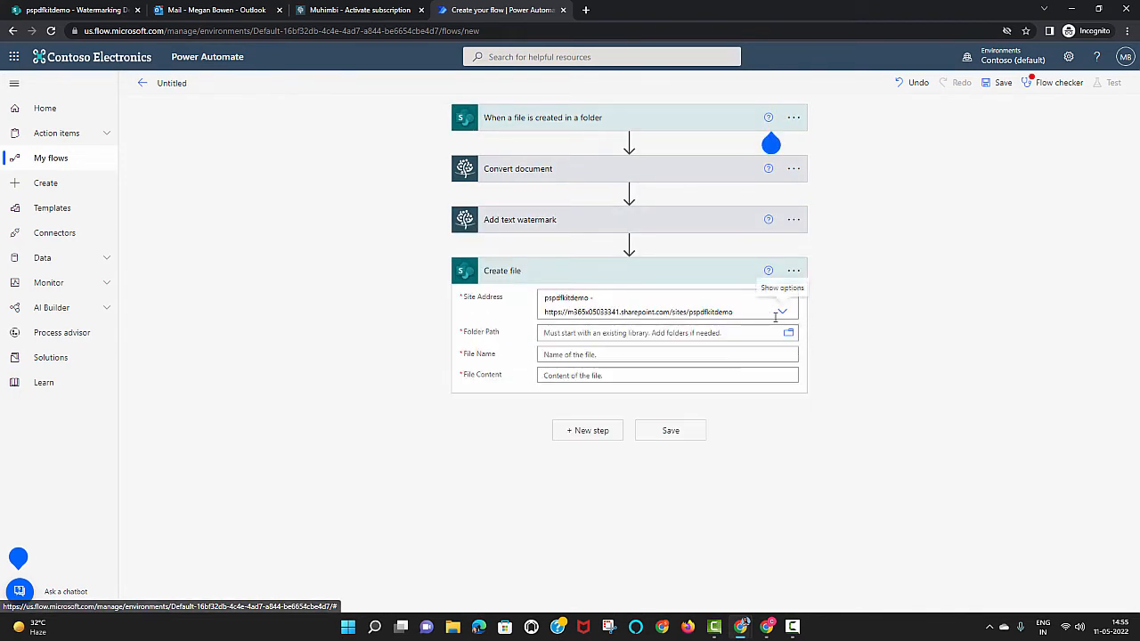
pyautogui.click(789, 334)
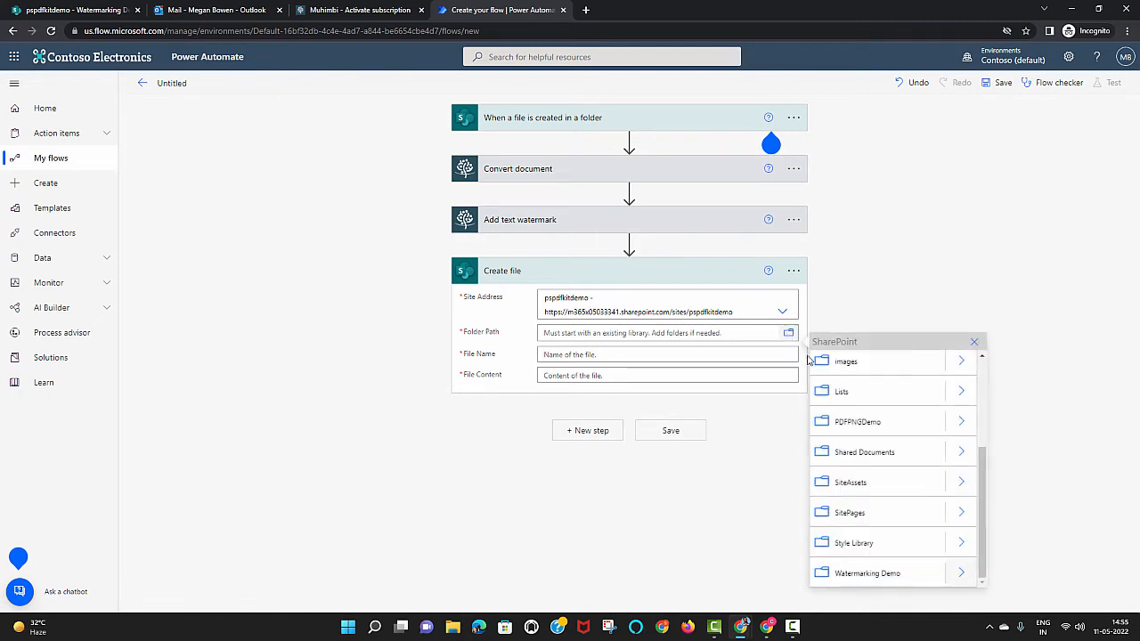
pyautogui.click(961, 450)
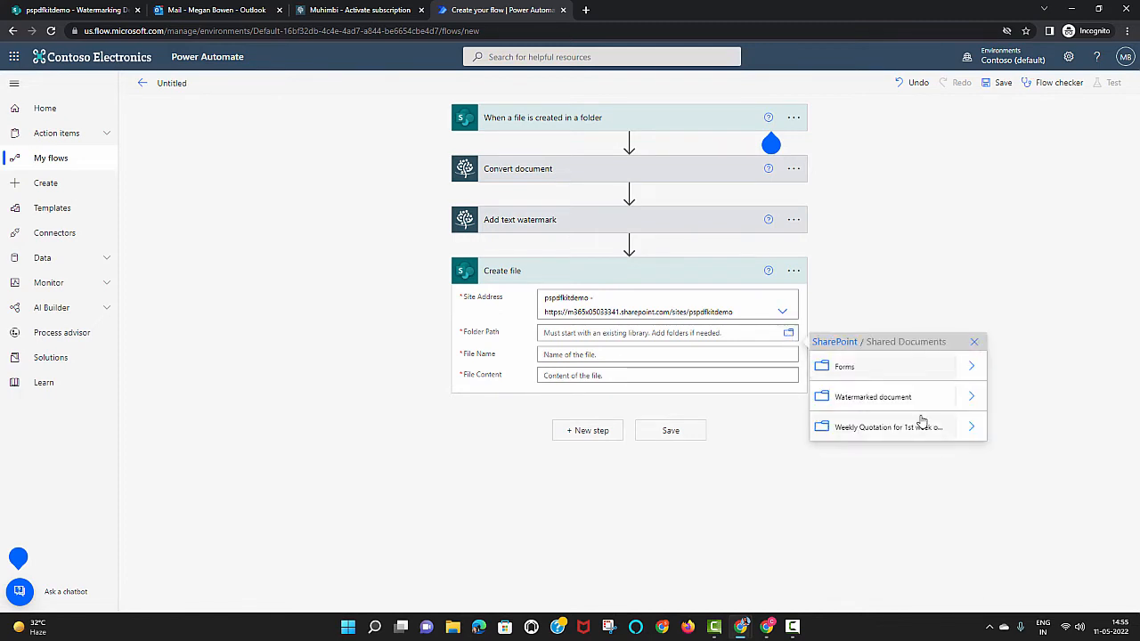
pyautogui.click(918, 401)
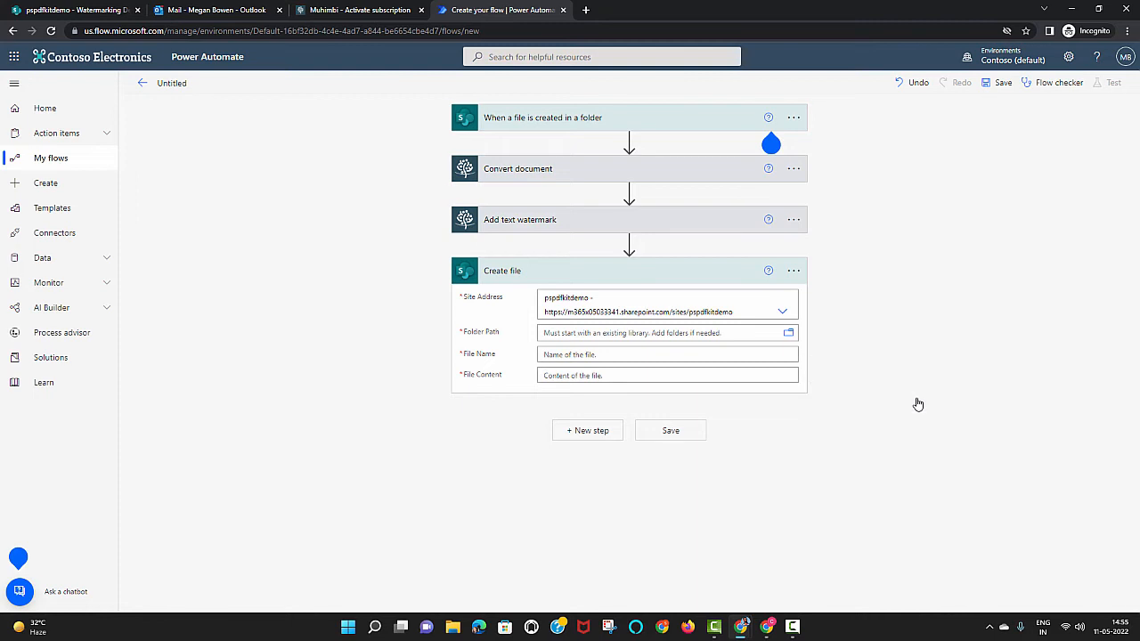
# Set the new file's name to Add text watermark's Base file name plus .pdf and its content to that action's Processed file content.
pyautogui.click(610, 373)
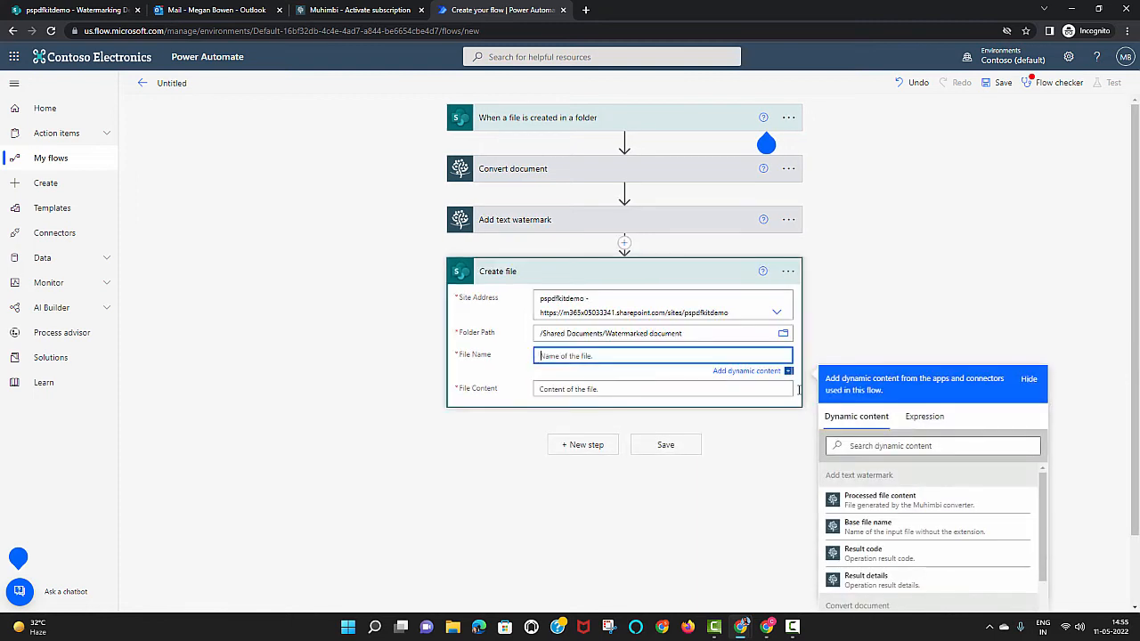
pyautogui.click(879, 528)
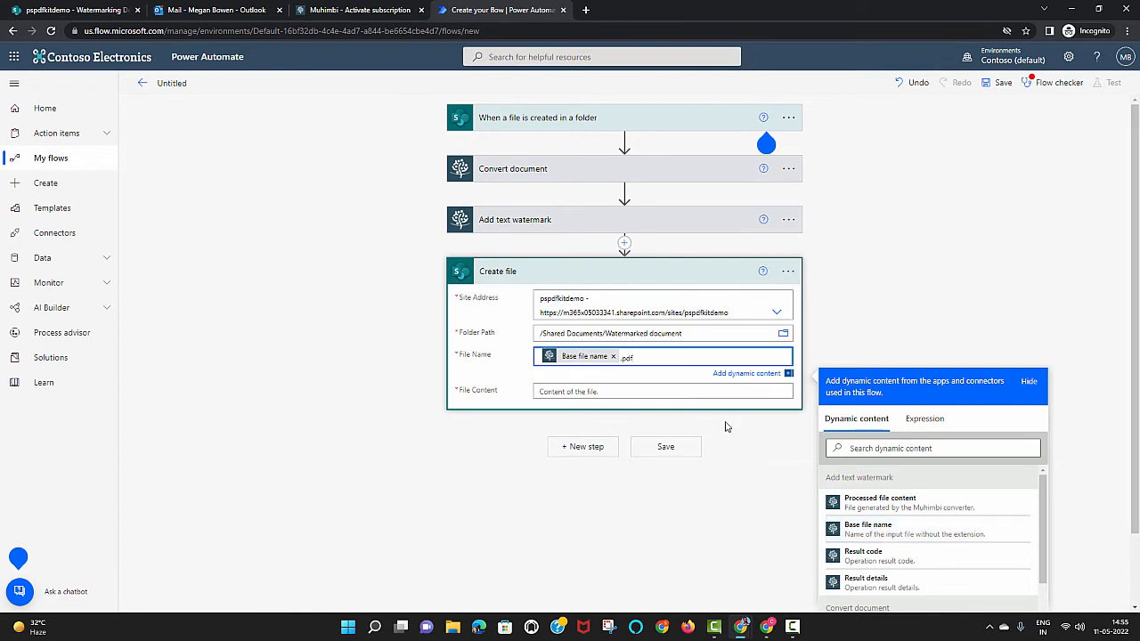
pyautogui.click(723, 390)
pyautogui.scroll(-2, 809, 407)
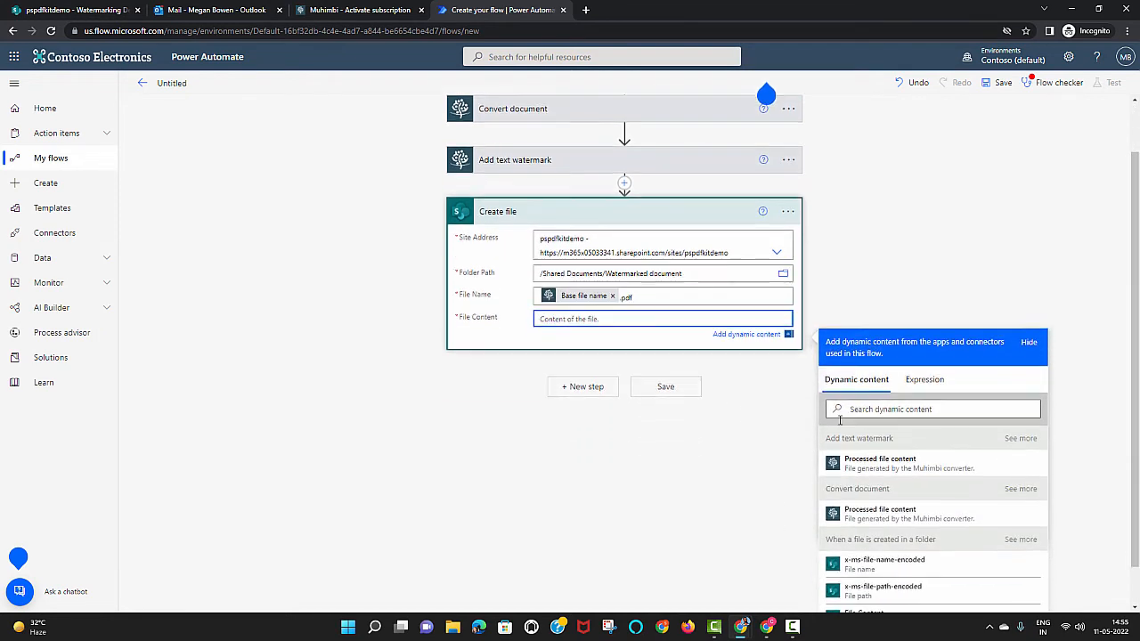
pyautogui.click(868, 419)
# Name the flow Watermark\Convert Muhimbi and save it.
pyautogui.click(183, 83)
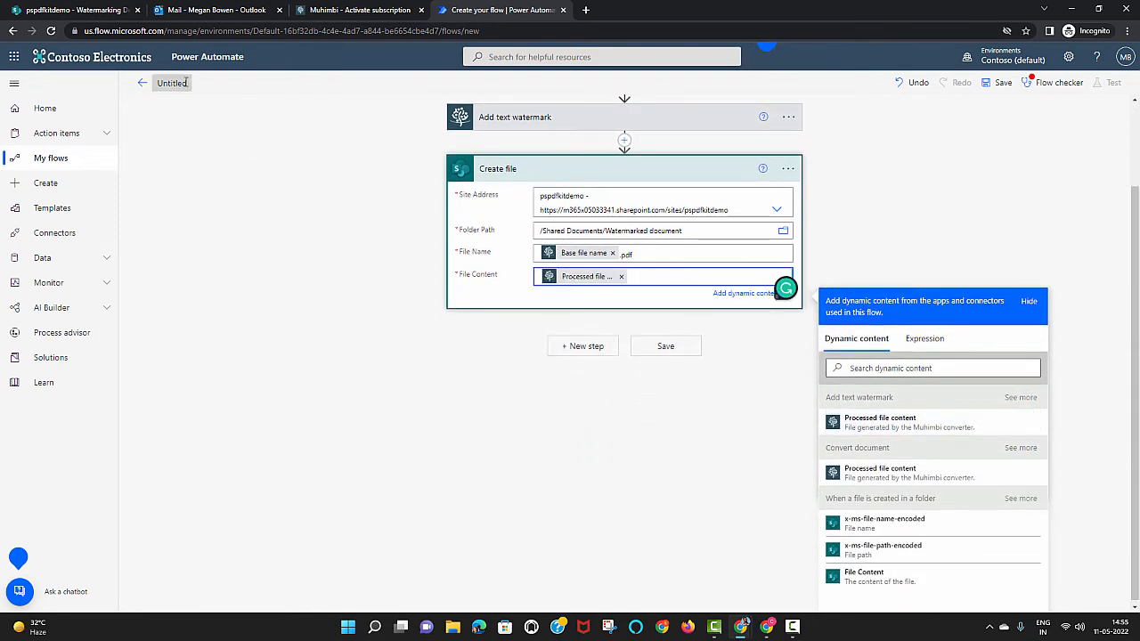
pyautogui.write('Wate')
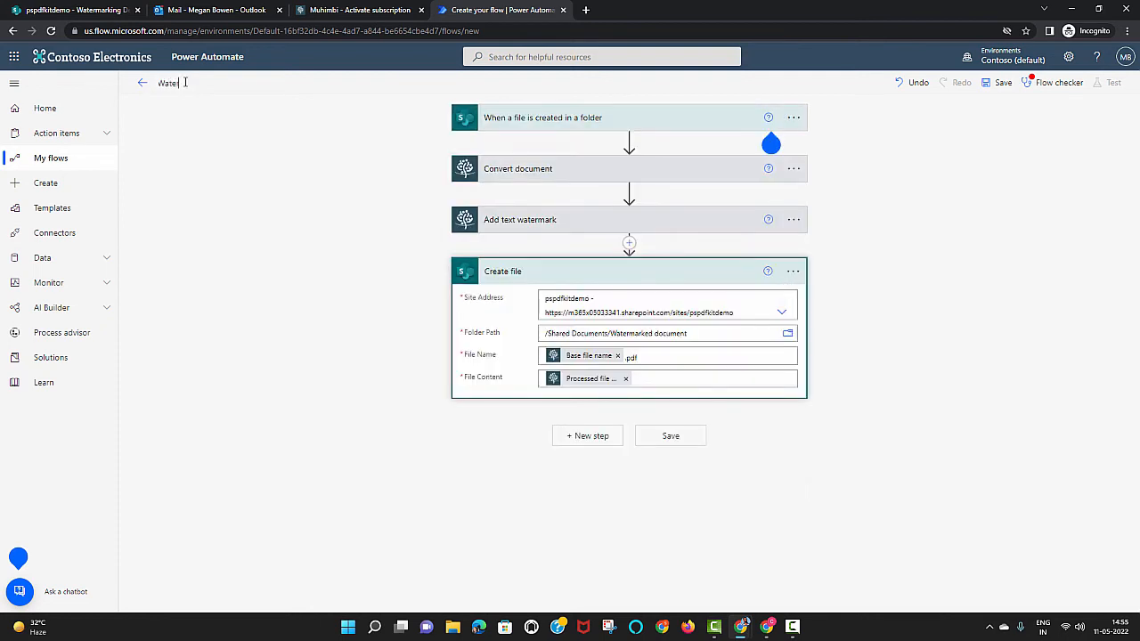
pyautogui.write('rmark\\Convert Muhimbi')
pyautogui.click(995, 83)
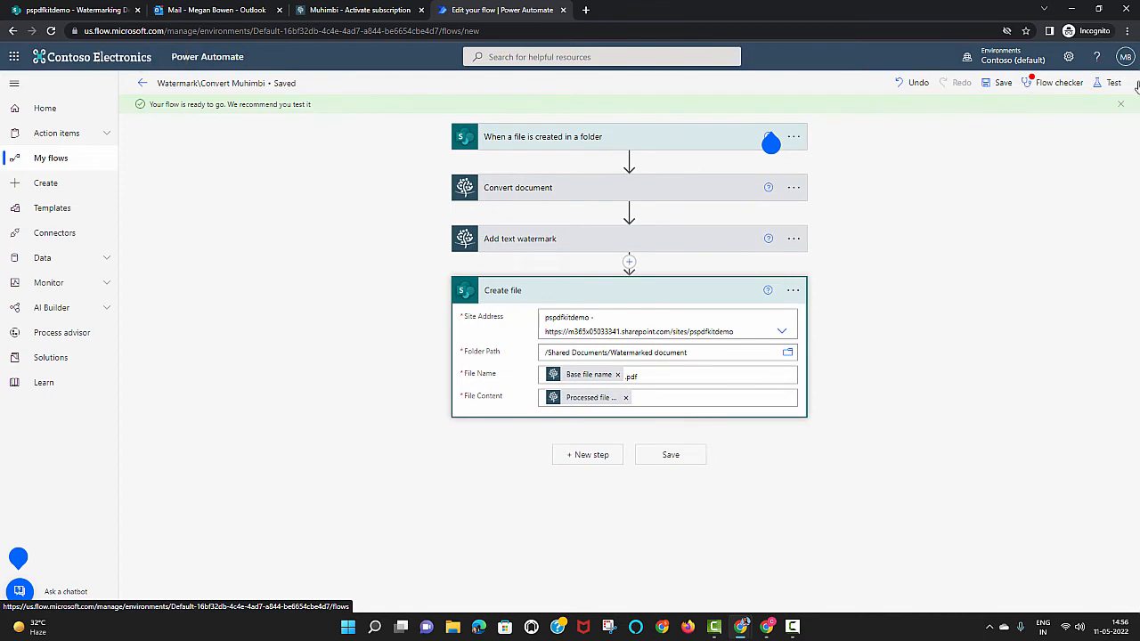
# Review the flow checker's findings and the folder settings of the When a file is created in a folder trigger.
pyautogui.click(1034, 83)
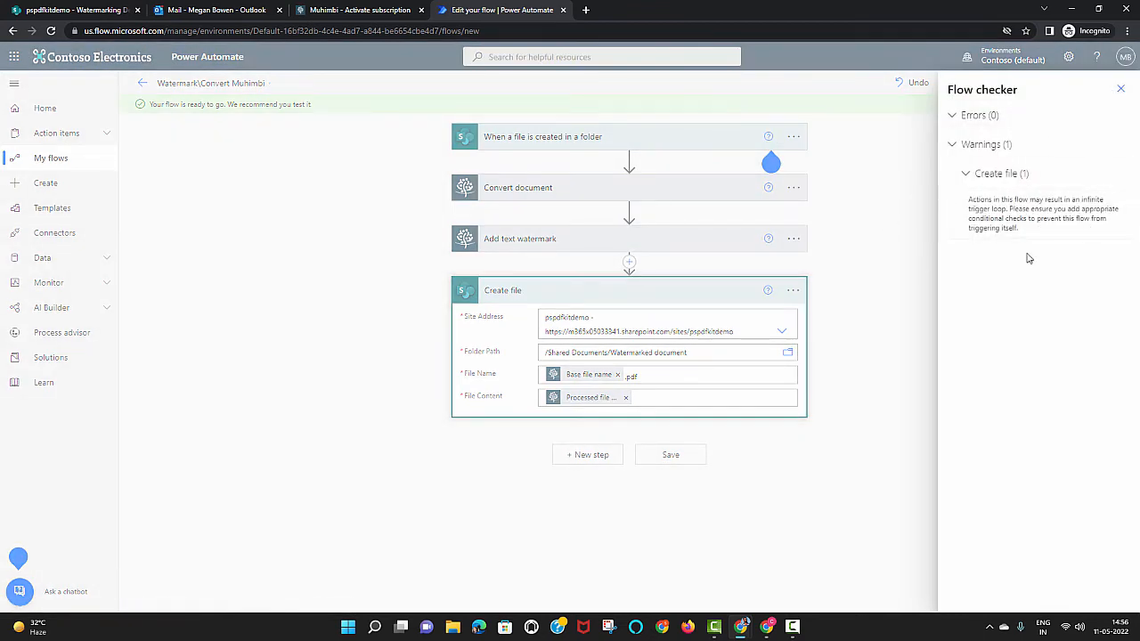
pyautogui.click(600, 146)
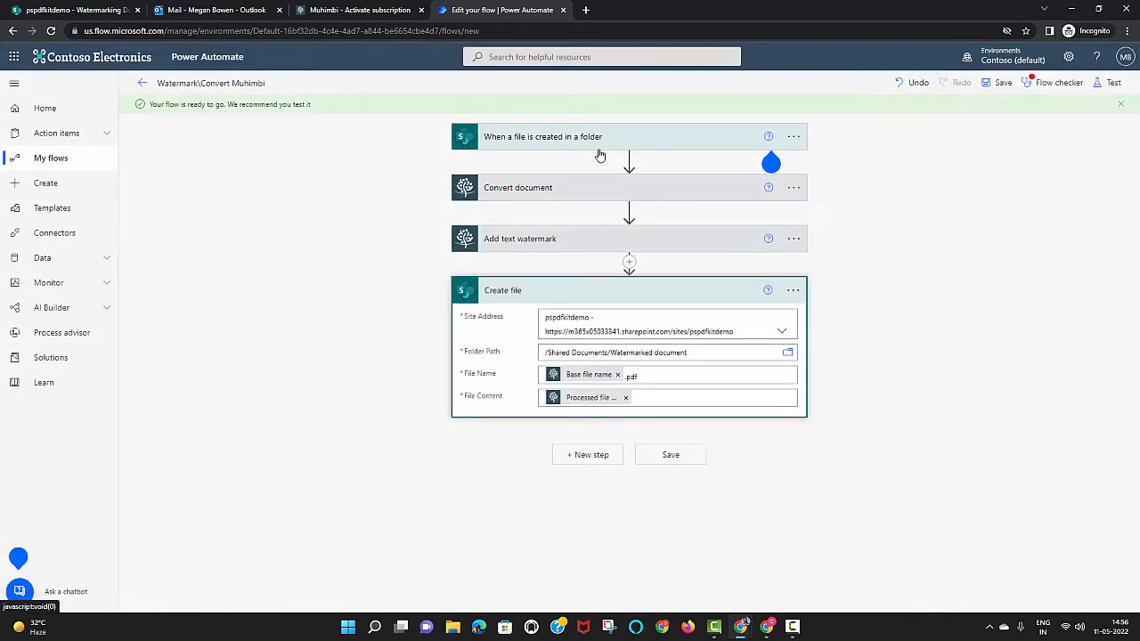
pyautogui.click(606, 143)
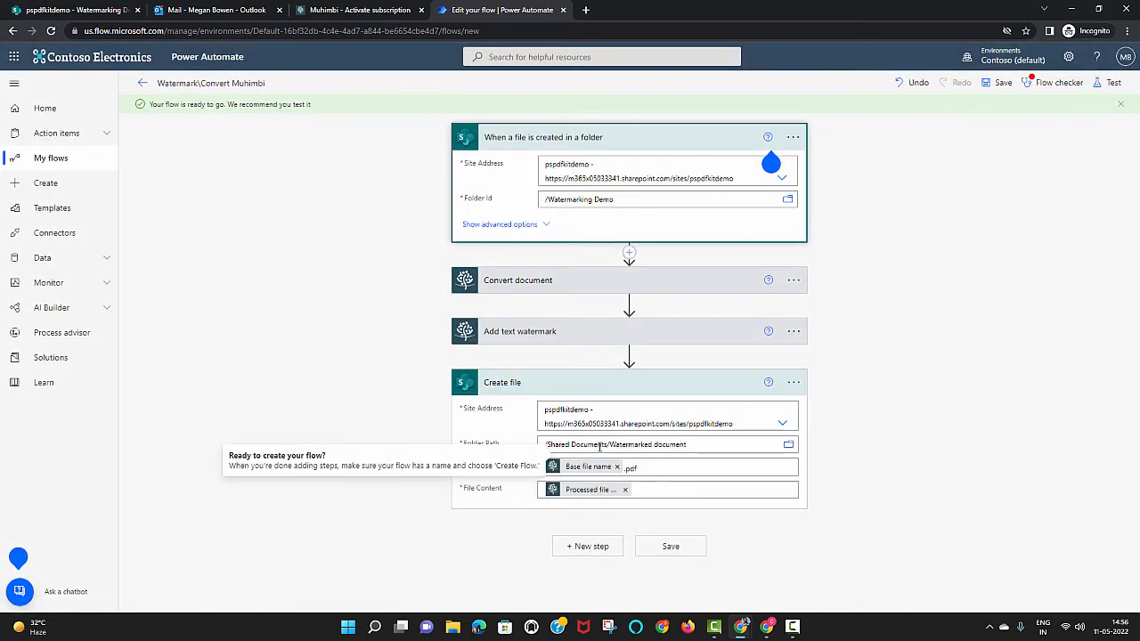
# Start a manual test of the flow.
pyautogui.click(1112, 81)
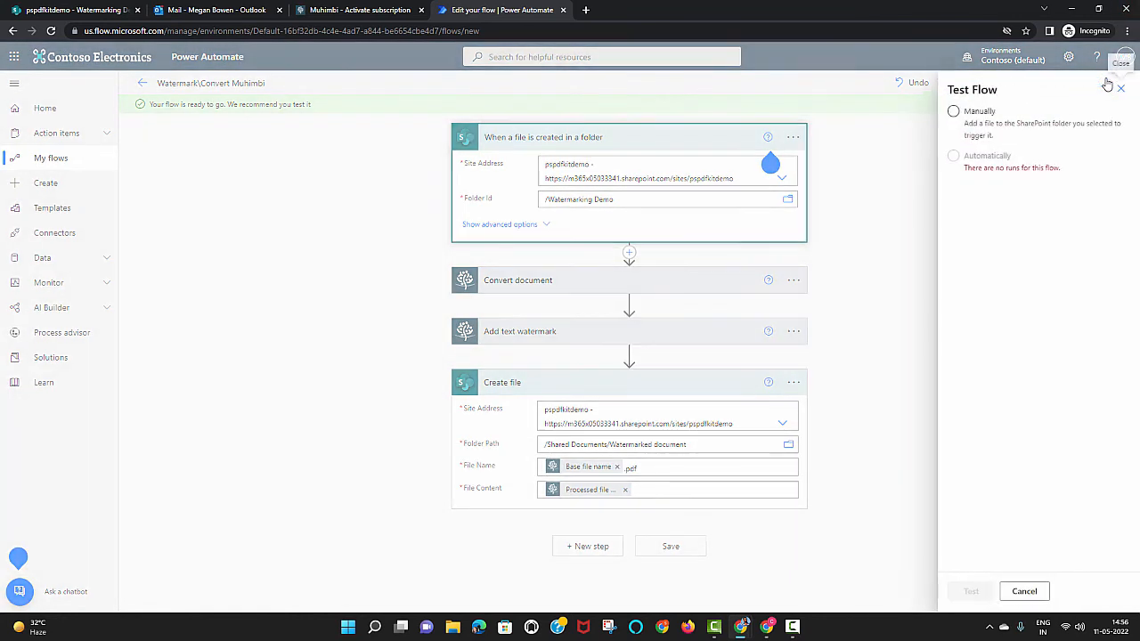
pyautogui.click(980, 121)
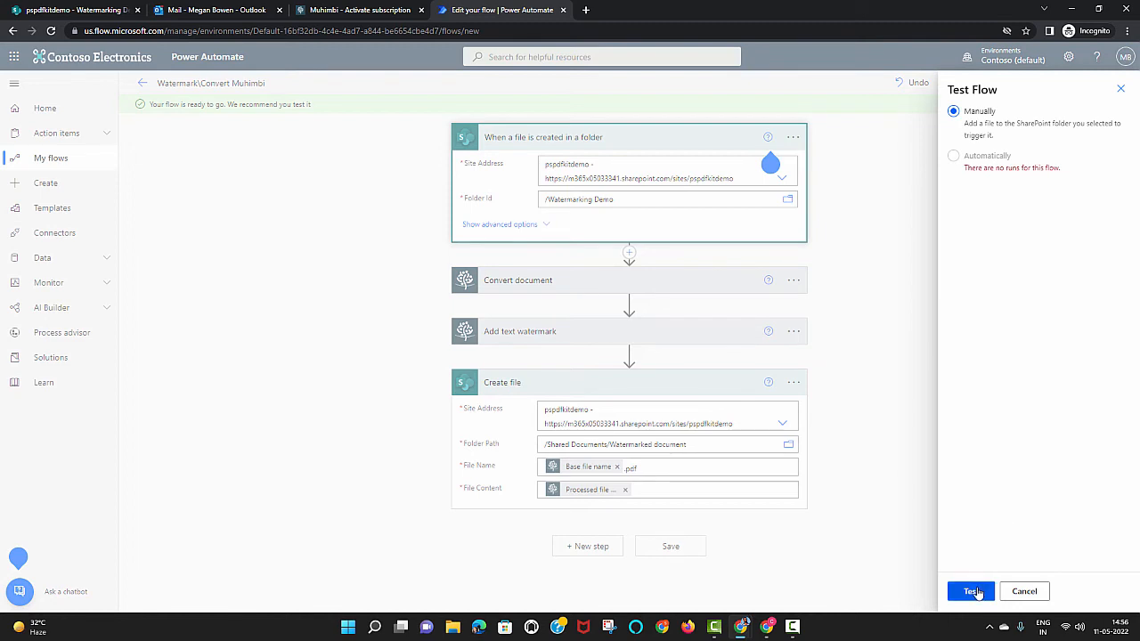
pyautogui.click(974, 593)
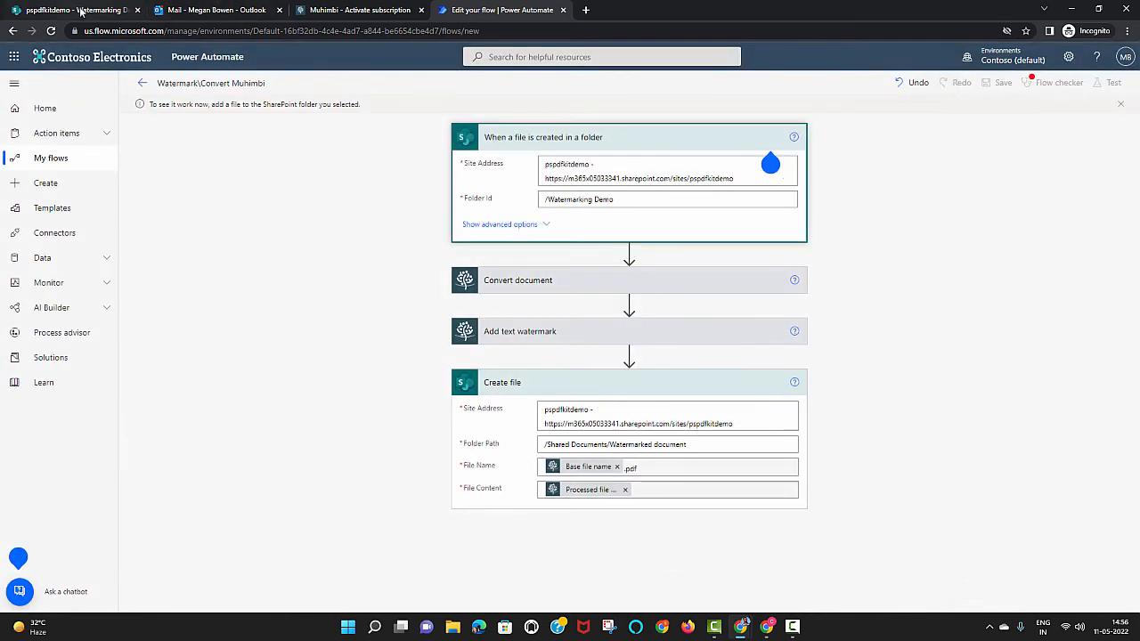
# Switch to SharePoint and upload the Muhimbi PDF Converter quote Word document to the Watermarking Demo library to trigger the flow.
pyautogui.click(80, 10)
pyautogui.click(289, 278)
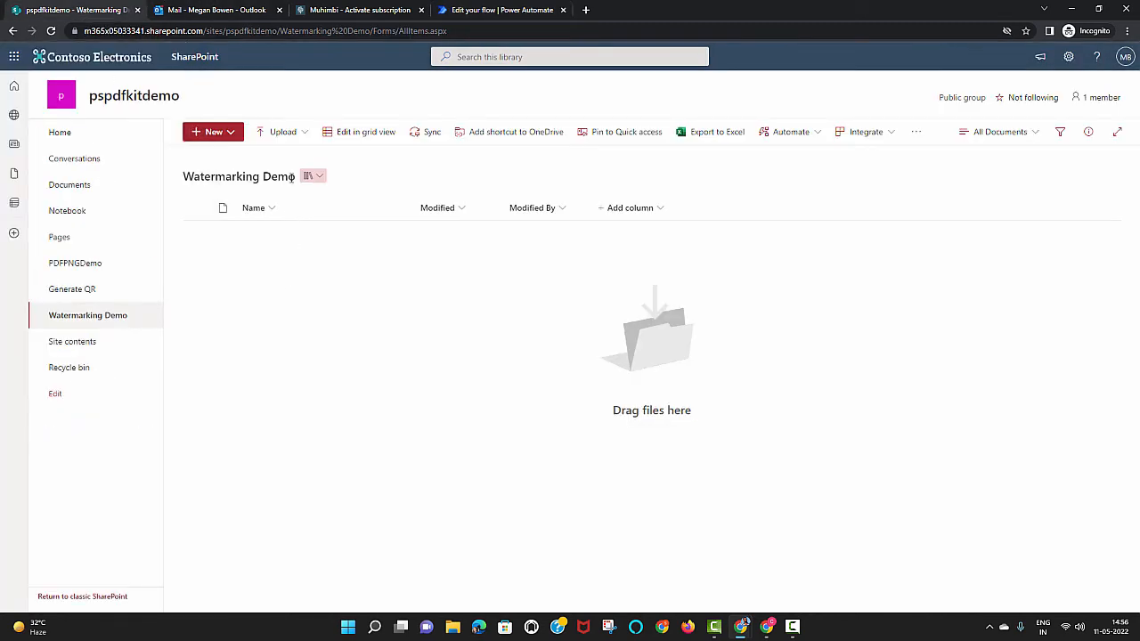
pyautogui.click(286, 133)
pyautogui.click(265, 152)
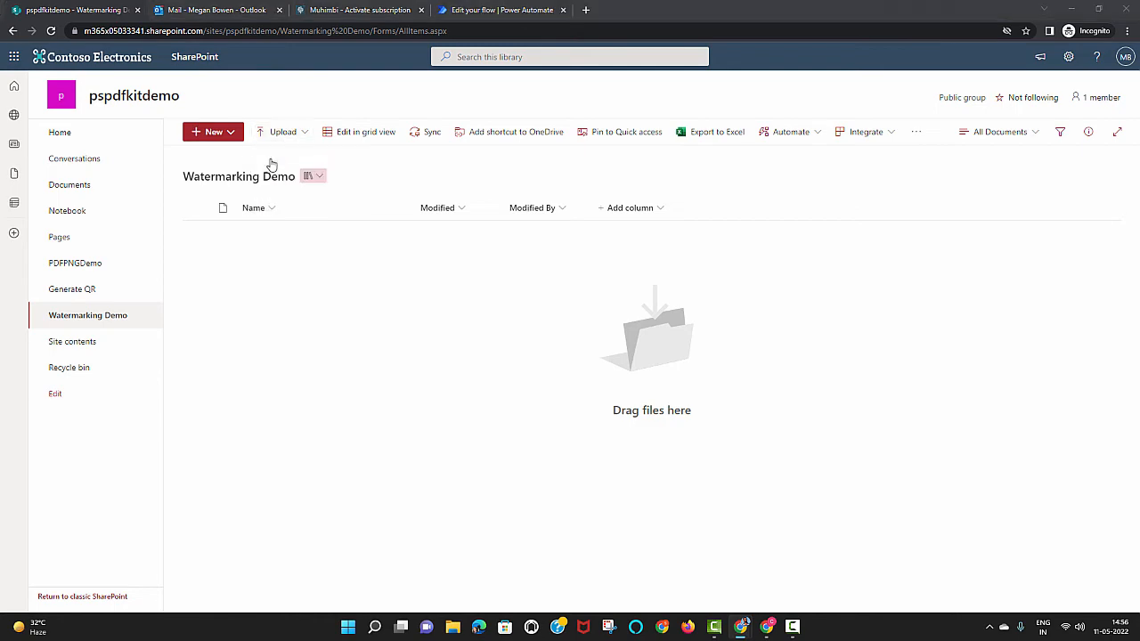
pyautogui.click(208, 114)
pyautogui.click(466, 303)
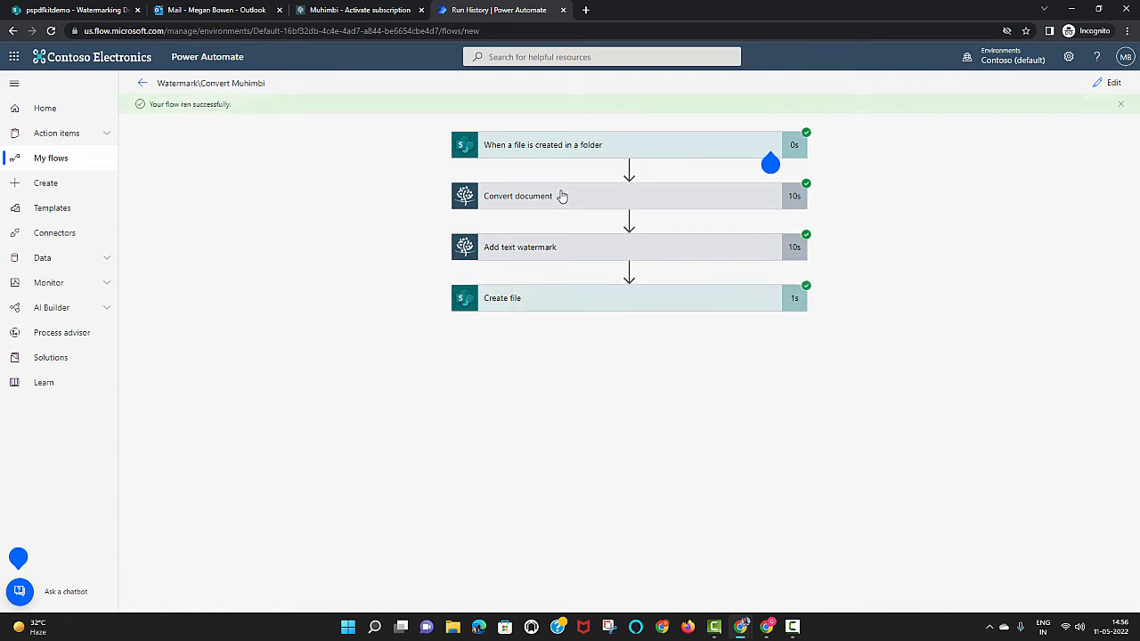
# In SharePoint, open the generated PDF from the Documents library's Watermarked document folder in the browser to inspect its watermark.
pyautogui.click(27, 11)
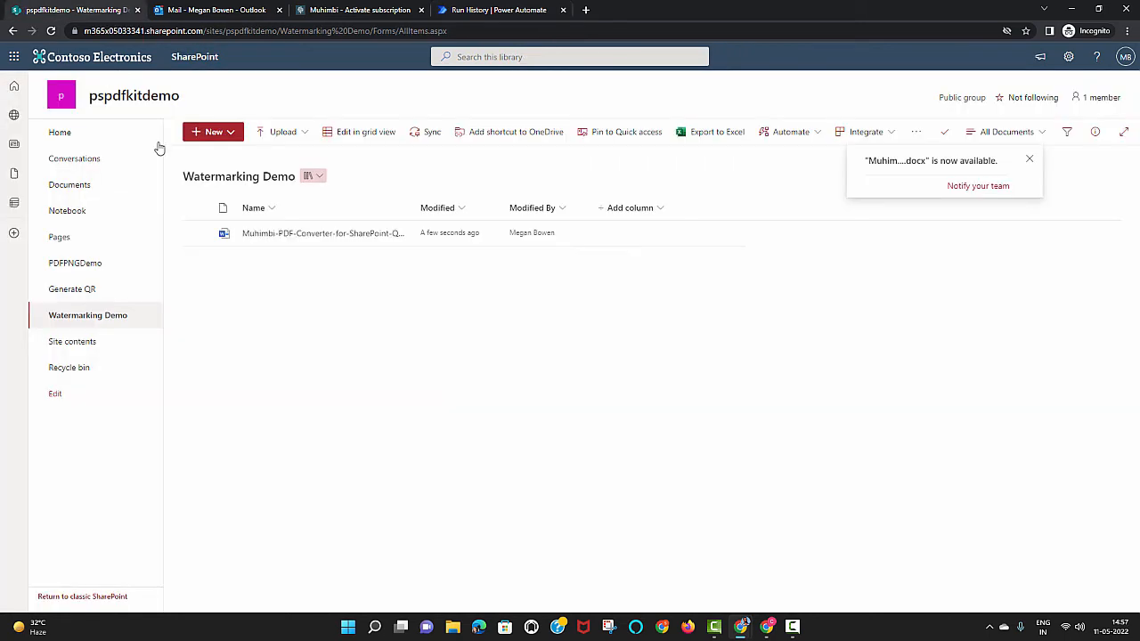
pyautogui.click(71, 185)
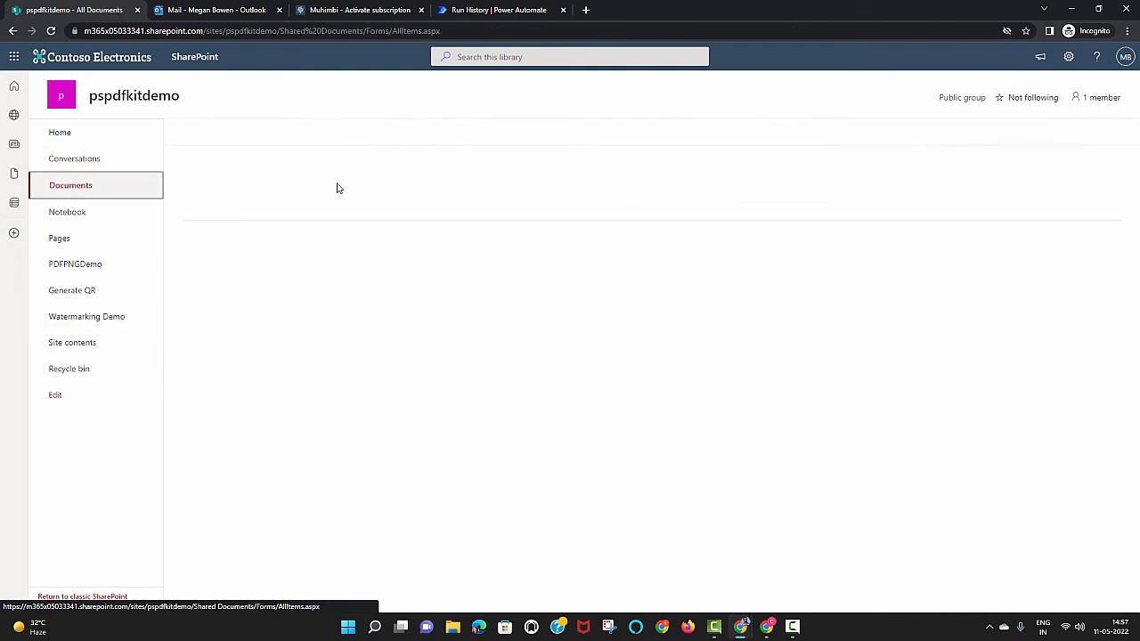
pyautogui.click(301, 233)
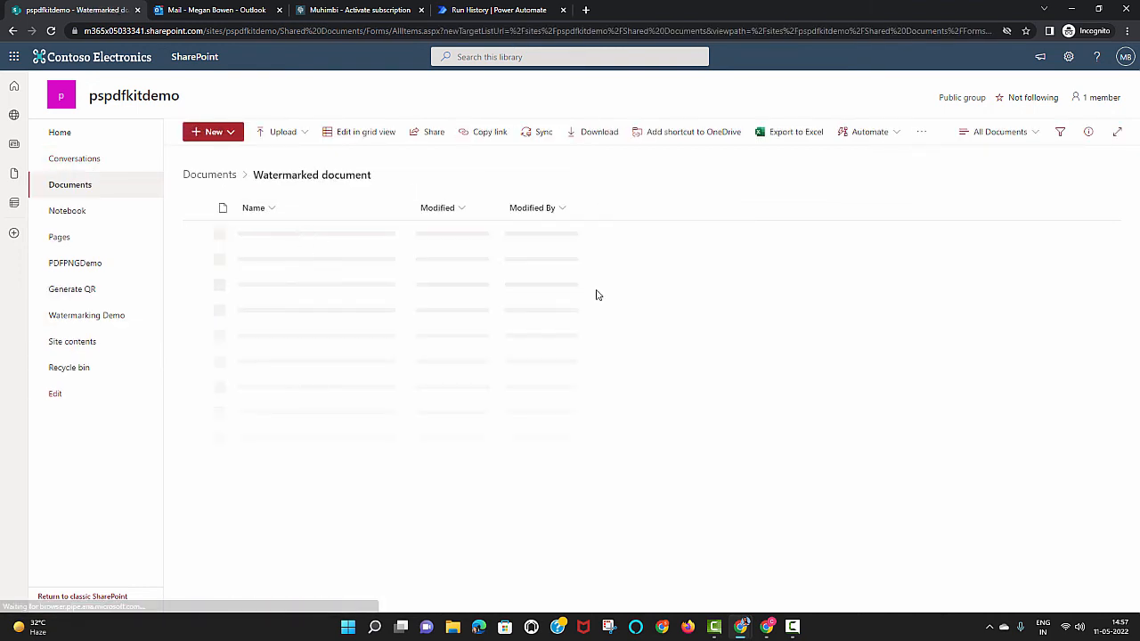
pyautogui.click(397, 232)
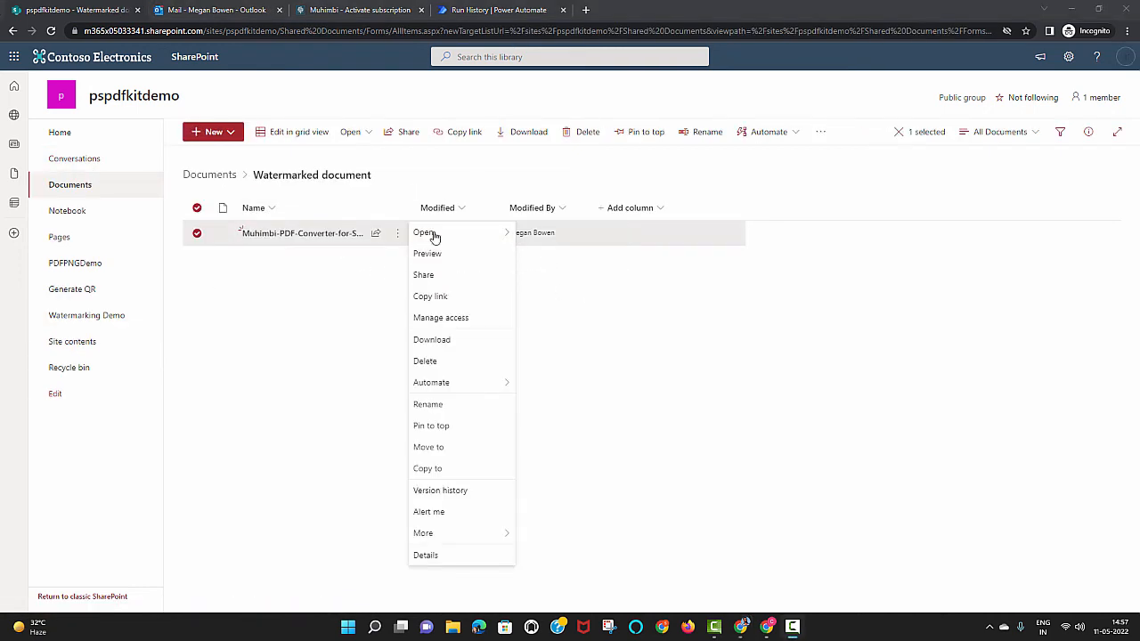
pyautogui.click(543, 259)
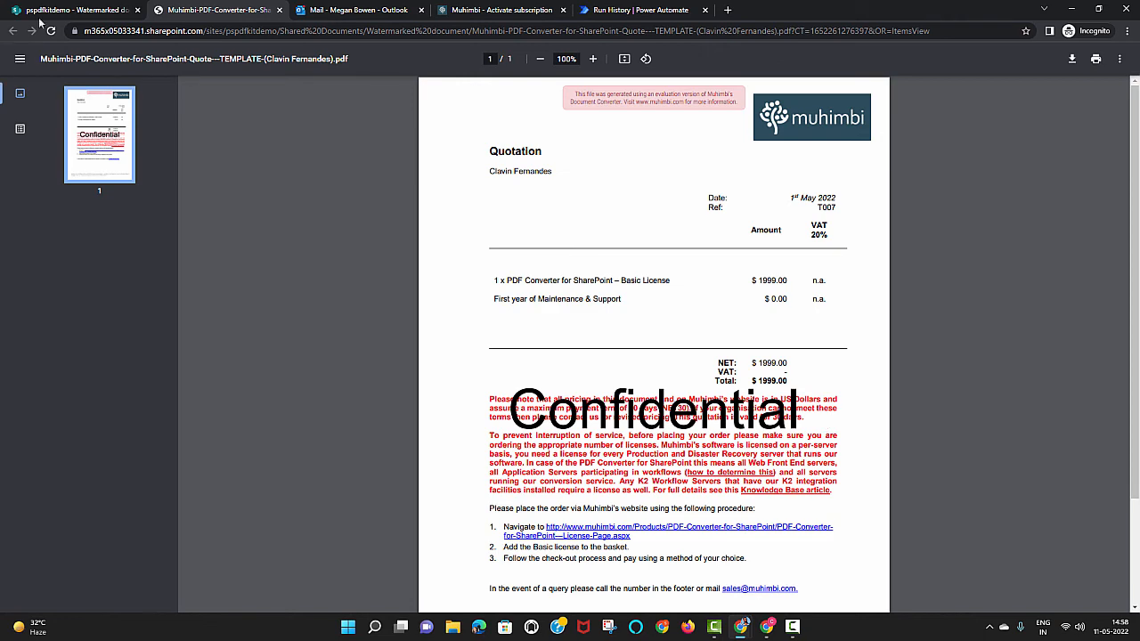
# Switch back to Power Automate, reopen the flow for editing and set the Add text watermark action's rotation to -45.
pyautogui.click(615, 10)
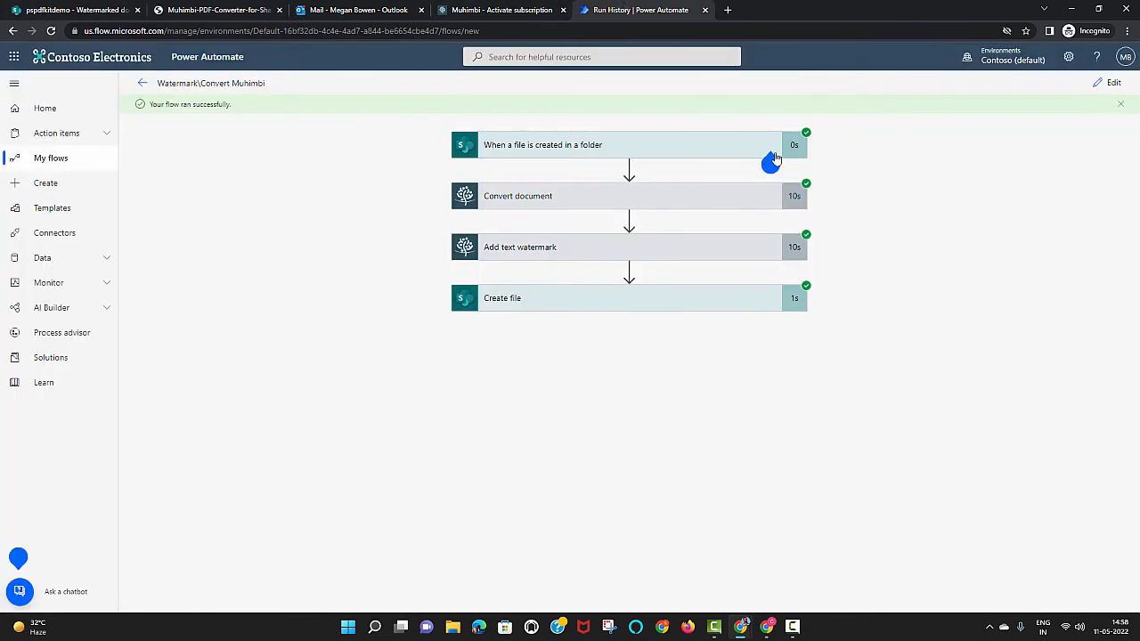
pyautogui.click(1109, 82)
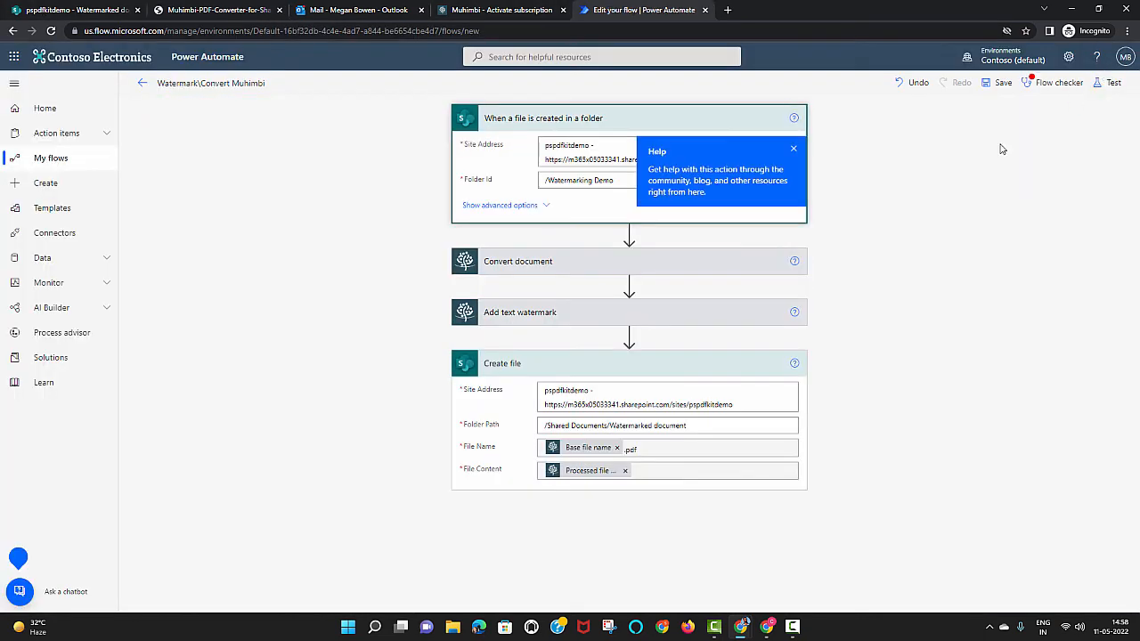
pyautogui.click(628, 314)
pyautogui.scroll(-3, 659, 354)
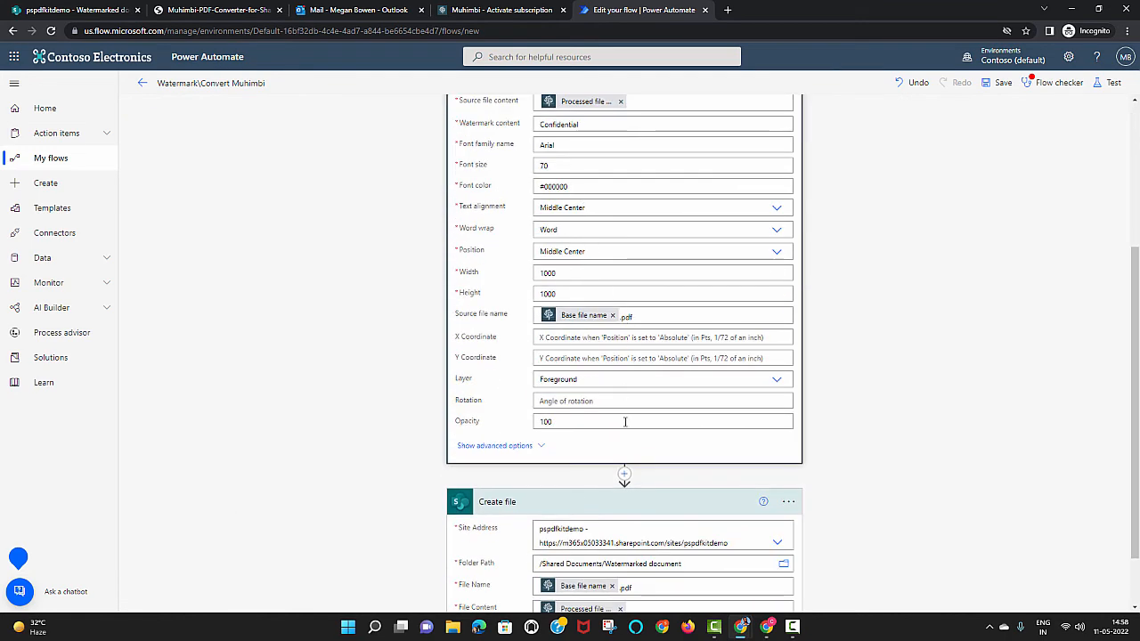
pyautogui.click(568, 401)
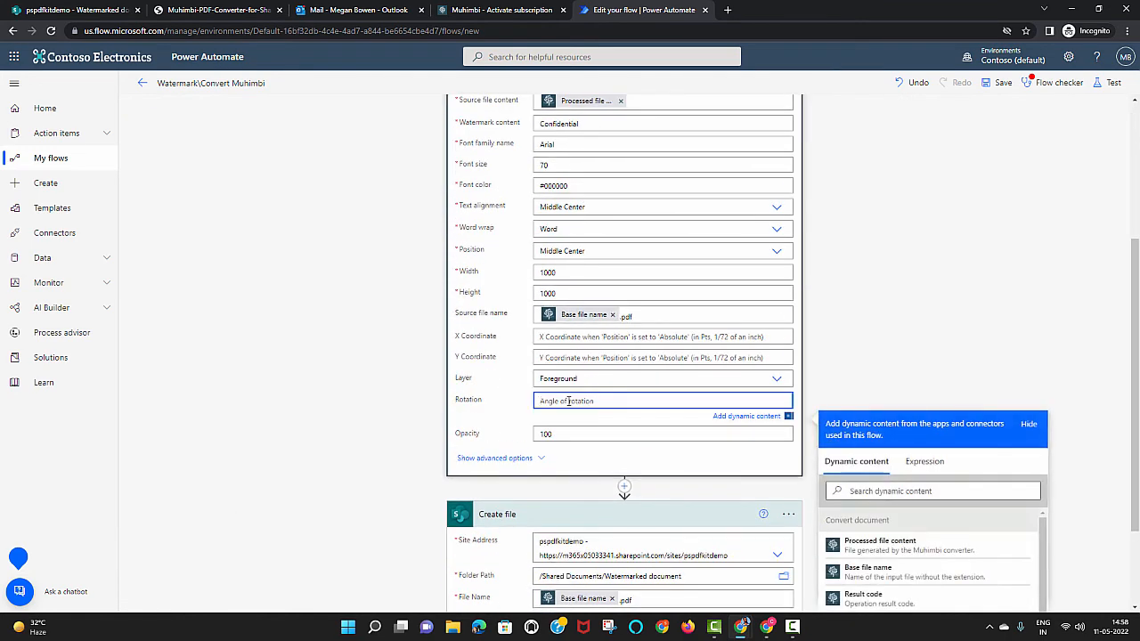
pyautogui.write('-45')
pyautogui.scroll(-2, 569, 402)
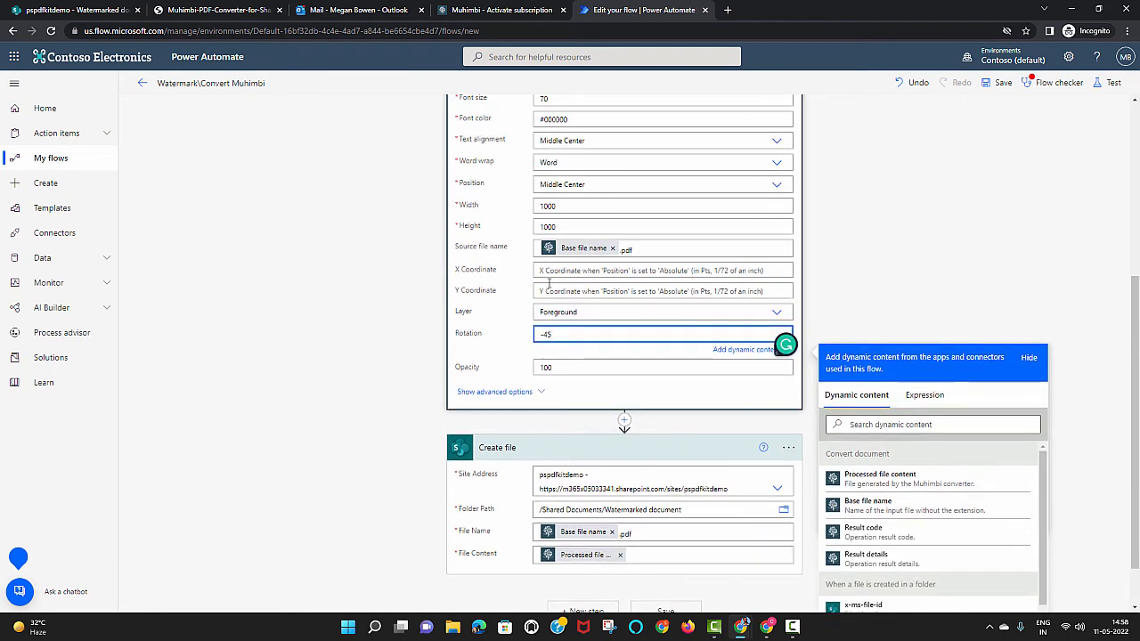
# Set the text watermark's opacity to 30.
pyautogui.click(473, 366)
pyautogui.write('3')
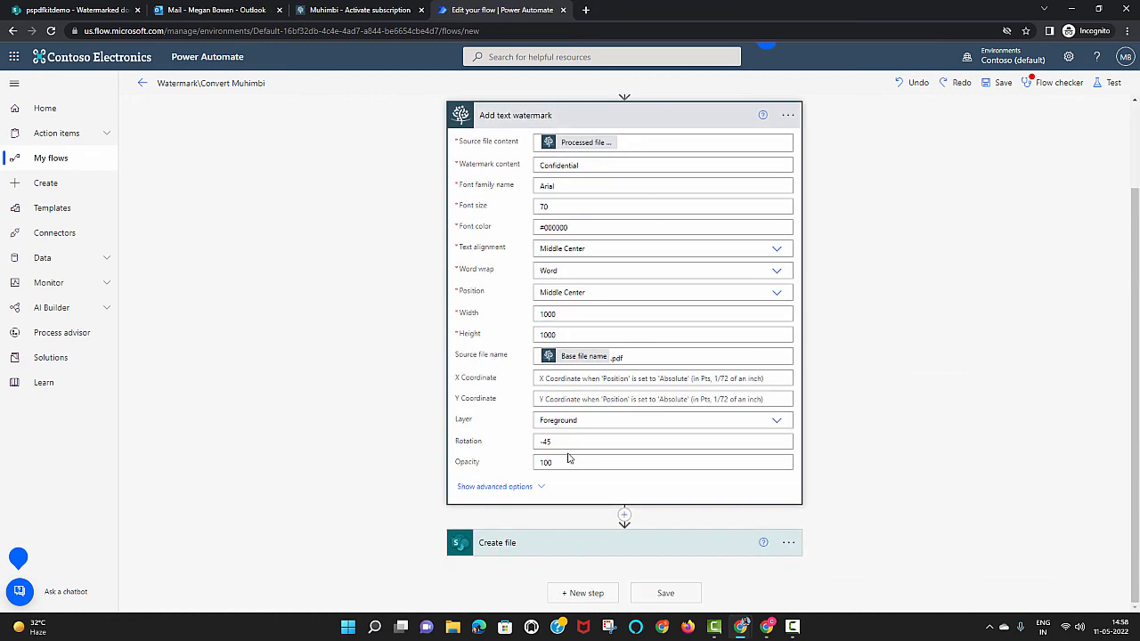
pyautogui.click(567, 459)
pyautogui.write('30')
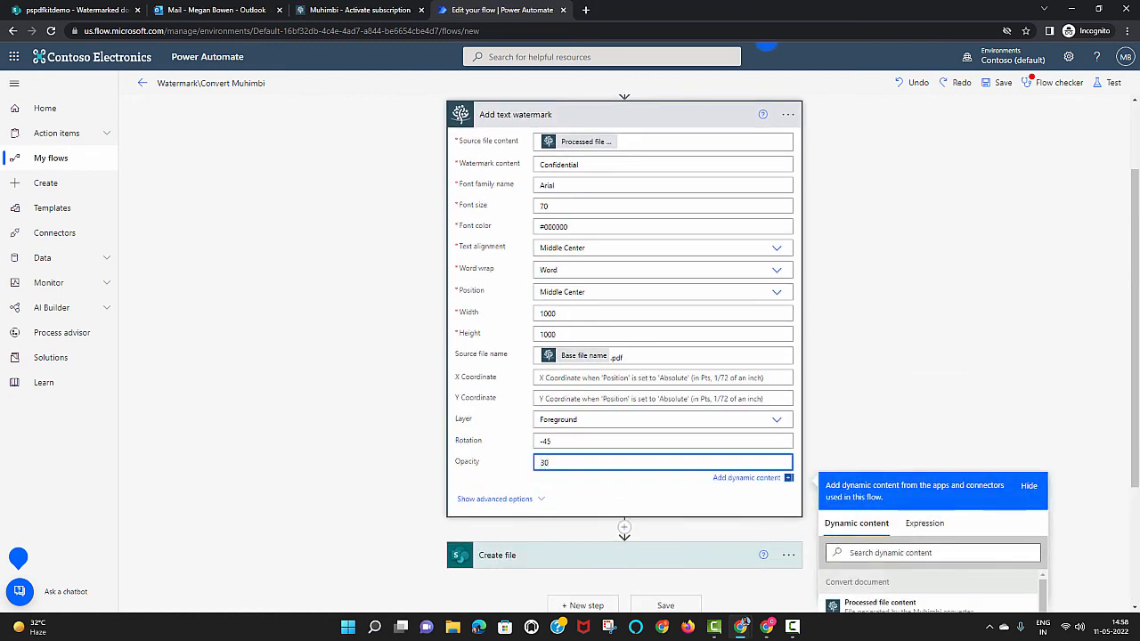
# Test the flow automatically with the recently used trigger from the previous successful run.
pyautogui.click(1114, 83)
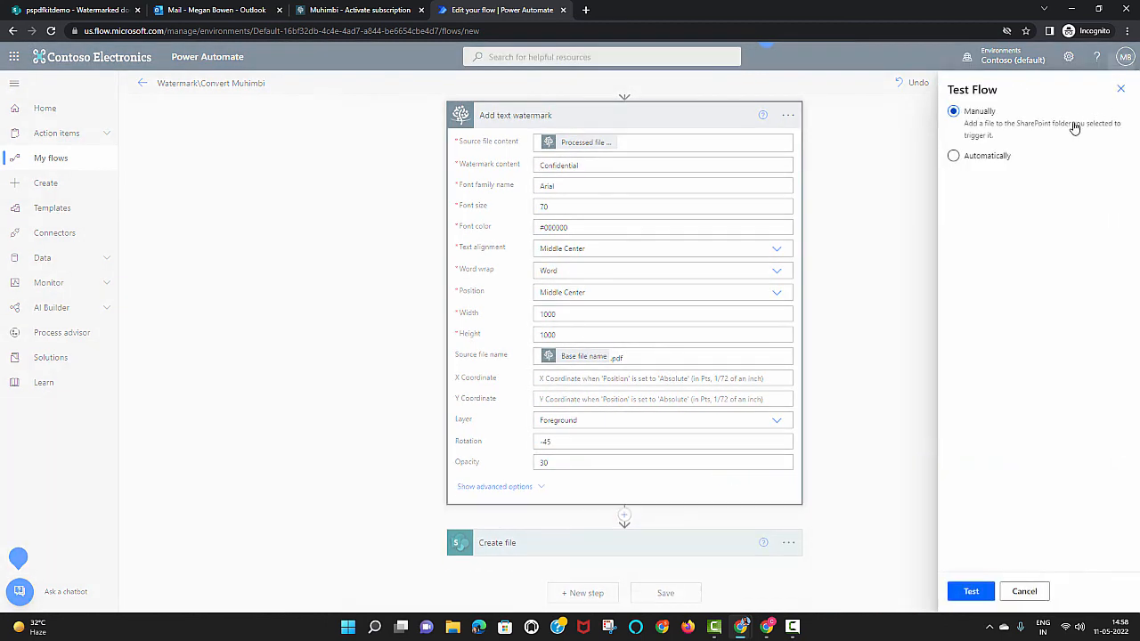
pyautogui.click(983, 159)
pyautogui.click(983, 199)
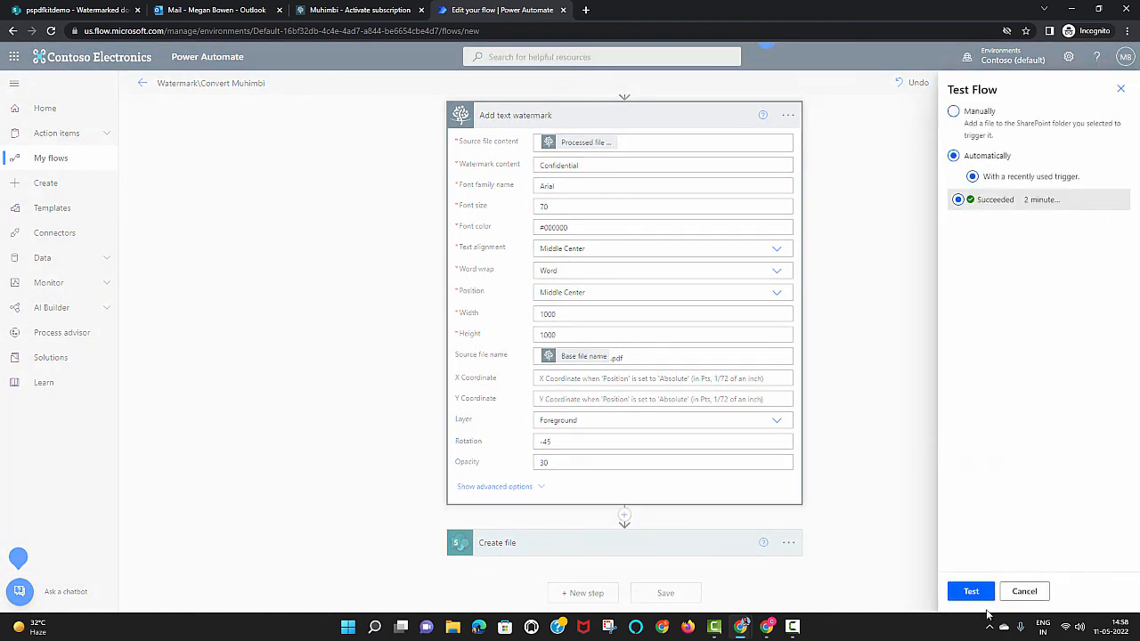
pyautogui.click(980, 595)
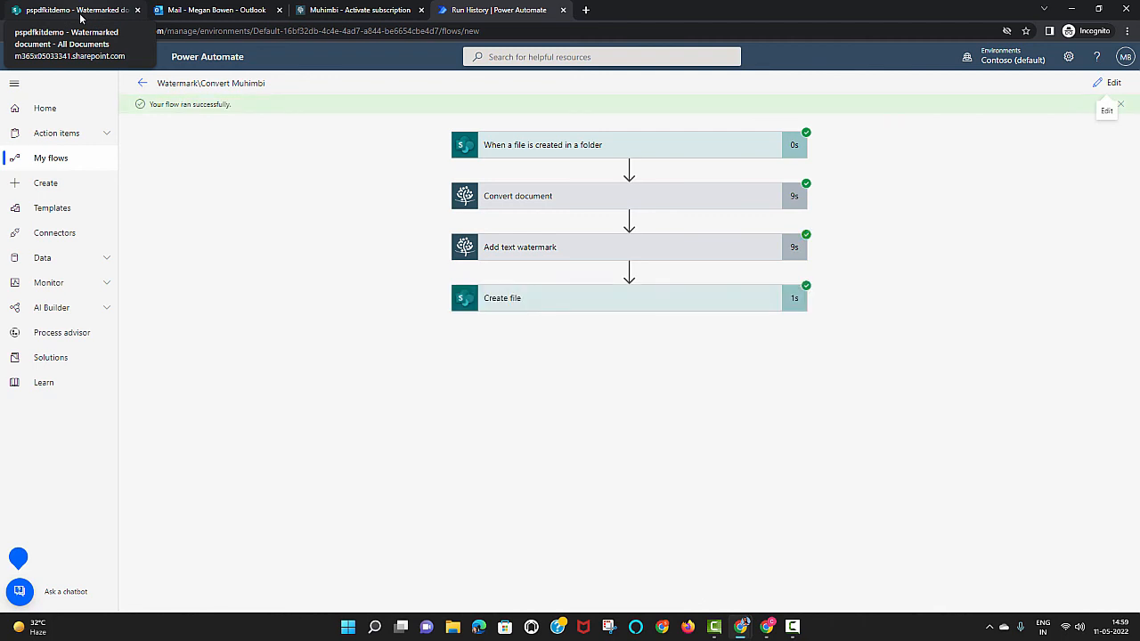
# Switch to SharePoint, reload the Watermarked document folder and open the regenerated PDF in the browser to check the watermark.
pyautogui.click(80, 16)
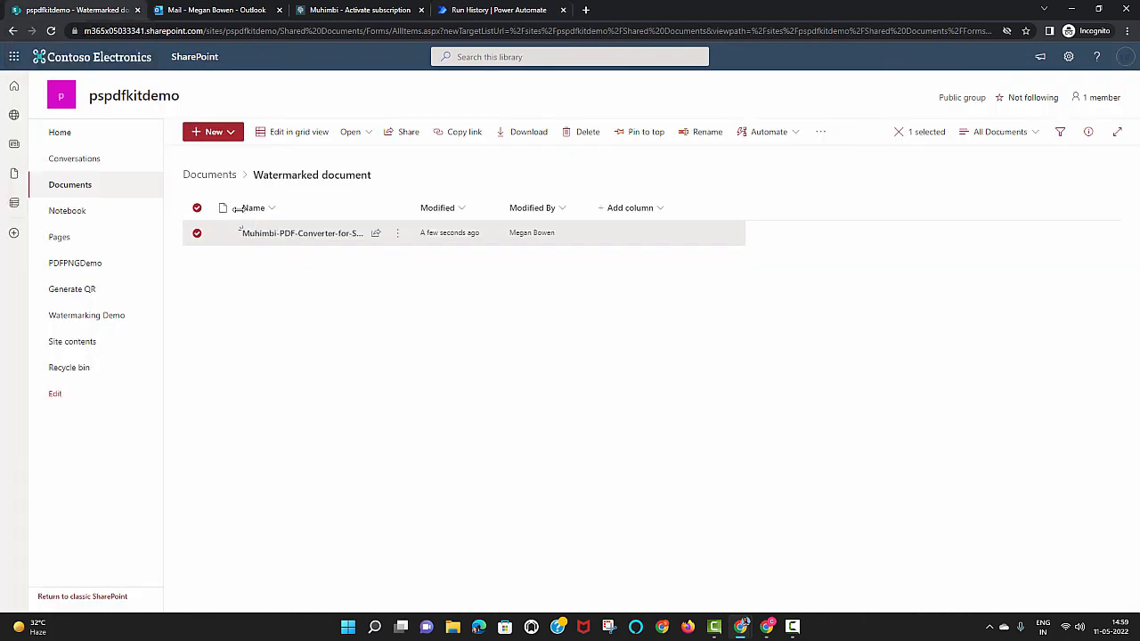
pyautogui.click(52, 32)
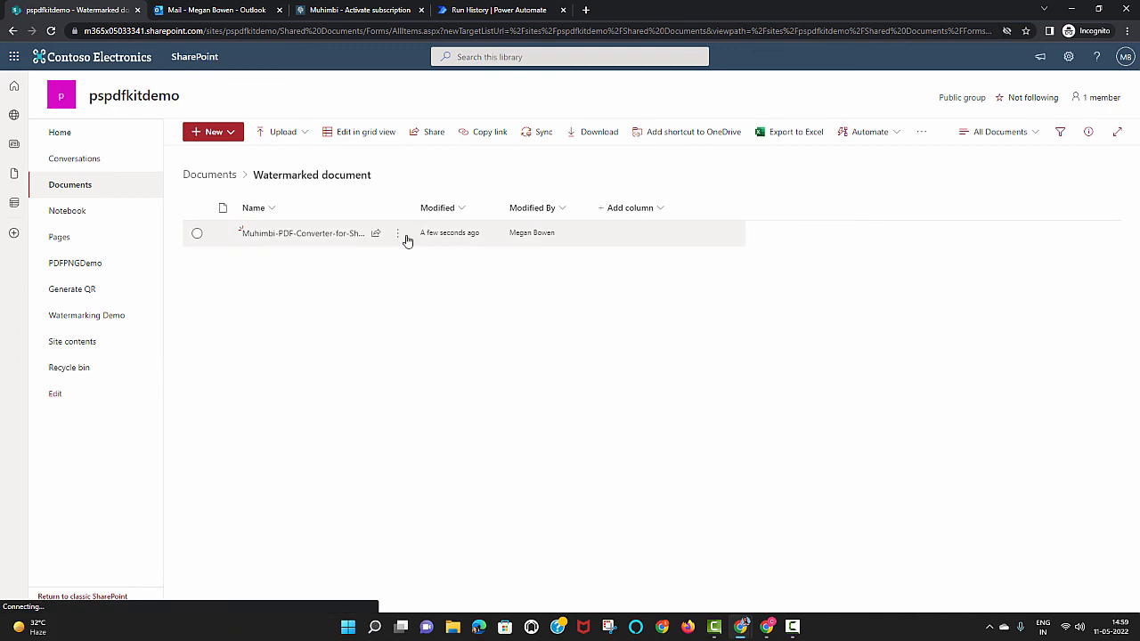
pyautogui.click(397, 235)
pyautogui.moveTo(423, 237)
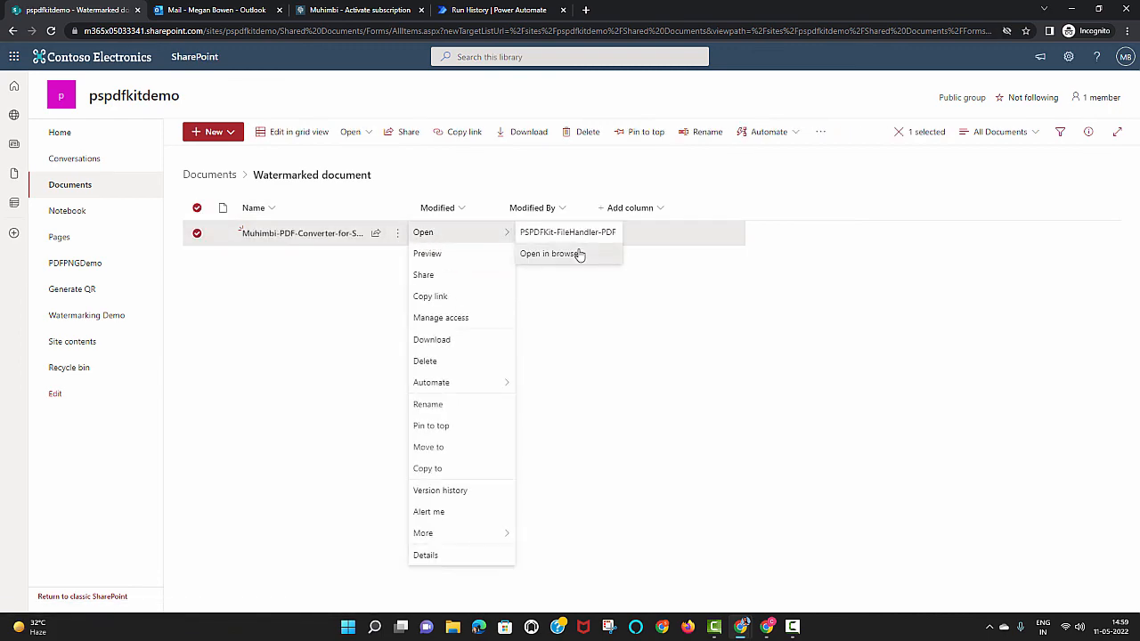
pyautogui.click(550, 254)
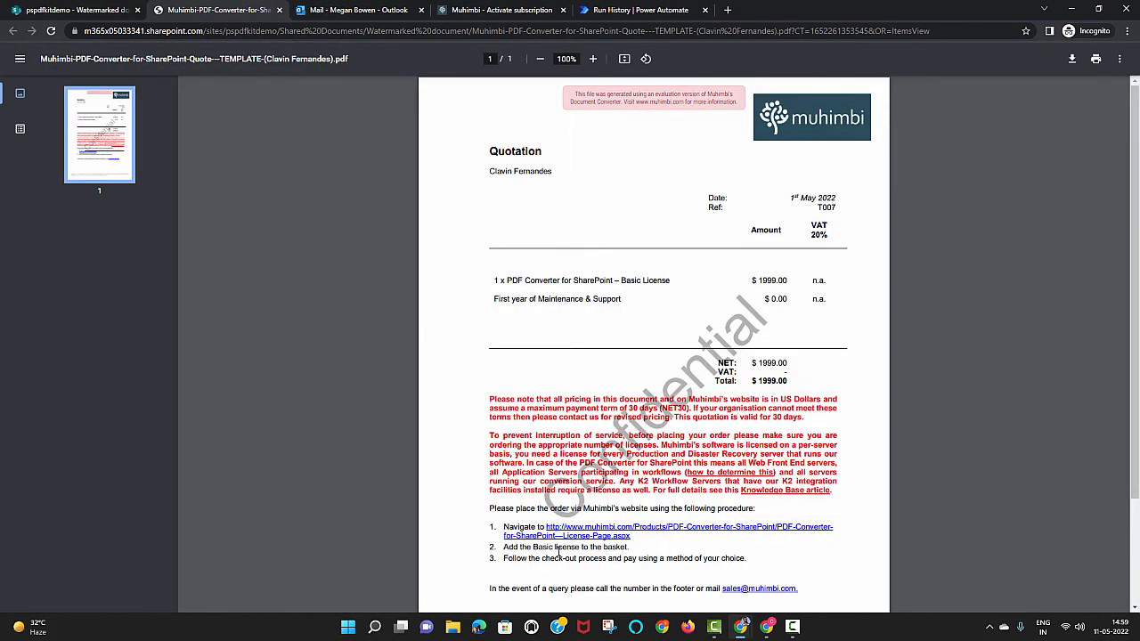